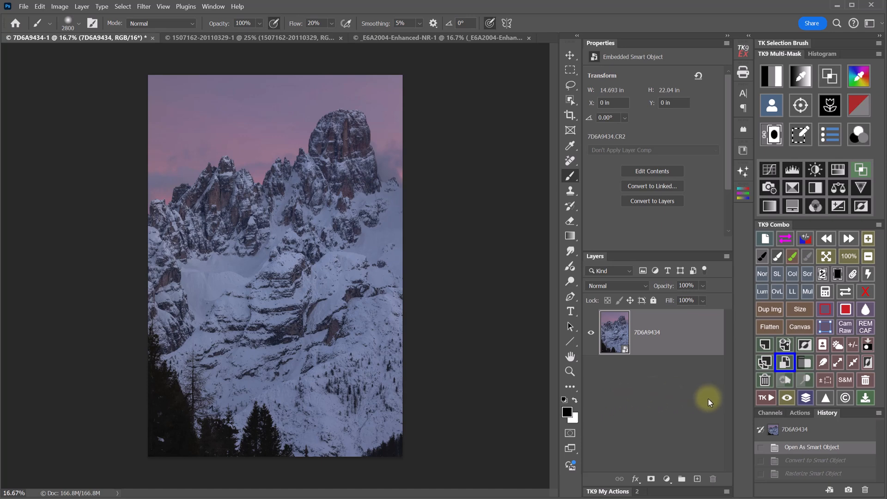
- Preview Clarity at +100, reset it to 0, and push Dehaze to +100
left_click(766, 399)
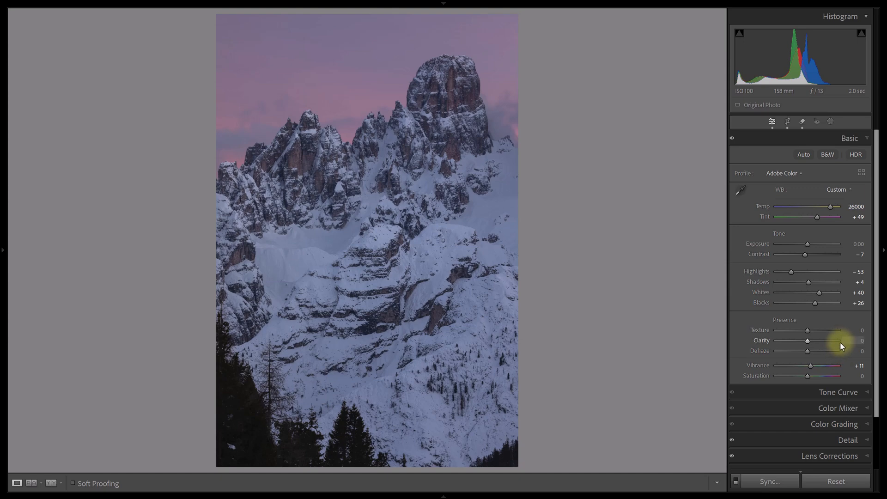
left_click_drag(808, 342, 862, 342)
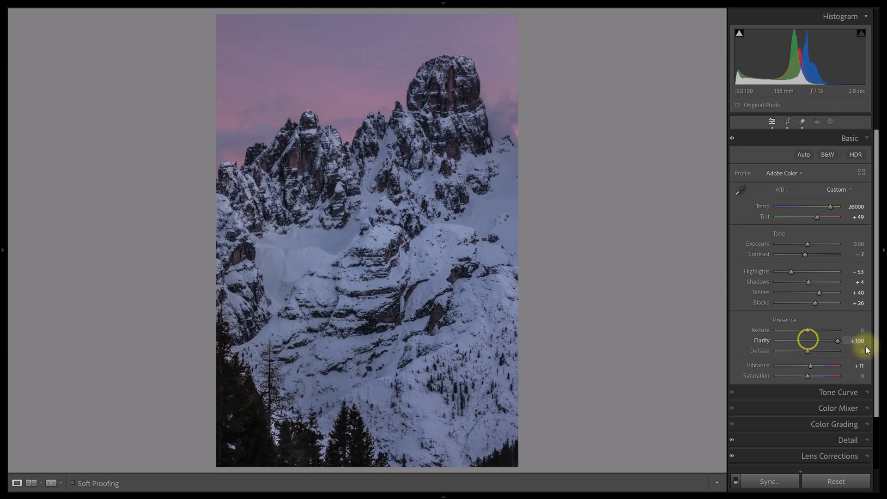
double_click(835, 341)
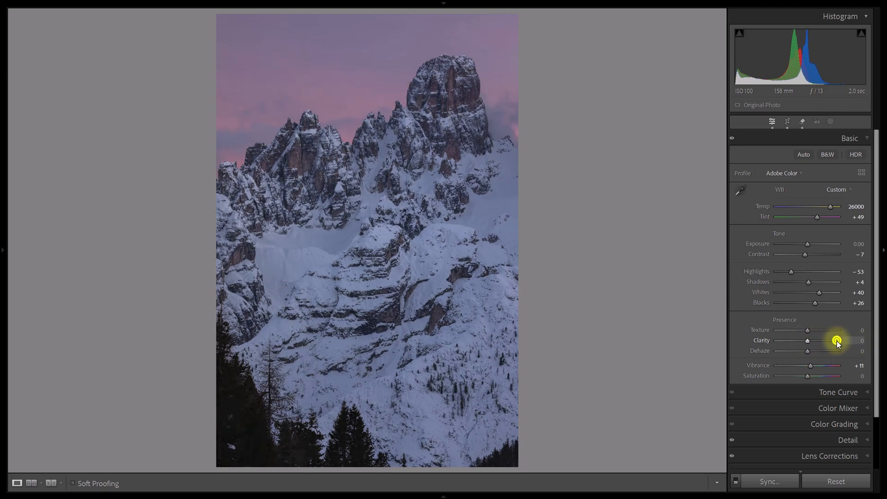
left_click_drag(807, 352, 845, 352)
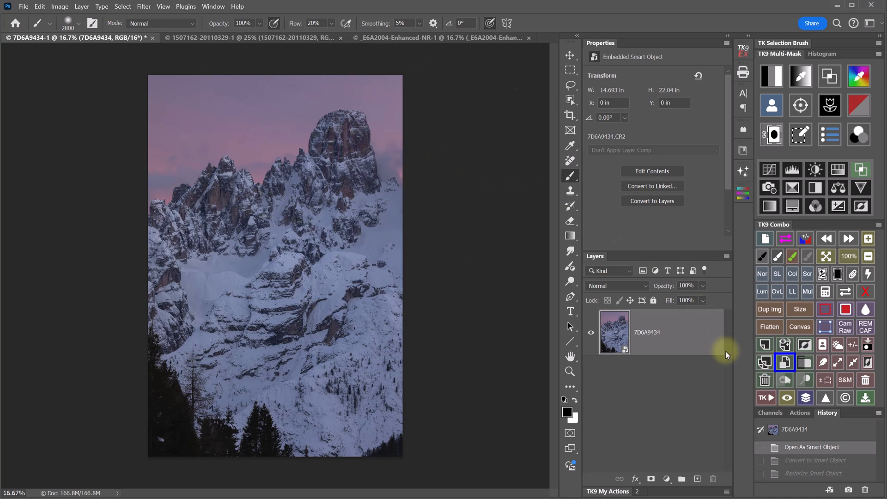
- Run the Clarity action and move the High Pass preview to show the trees
left_click(767, 397)
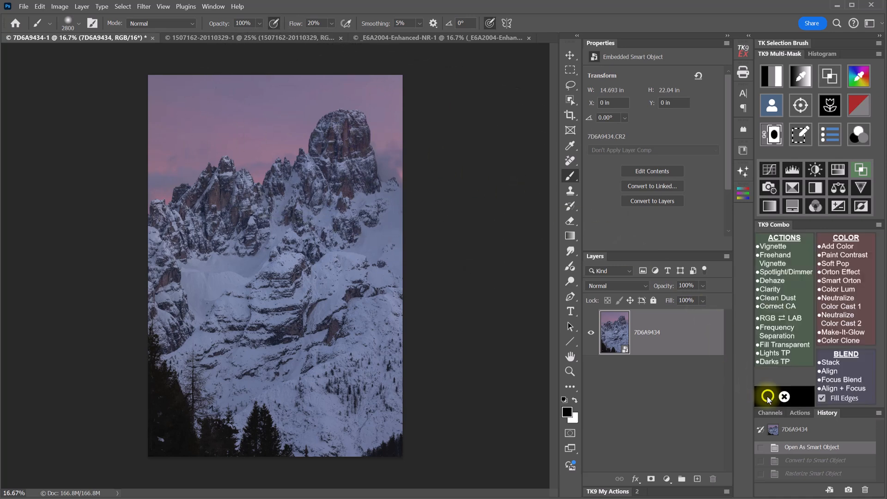
left_click(800, 289)
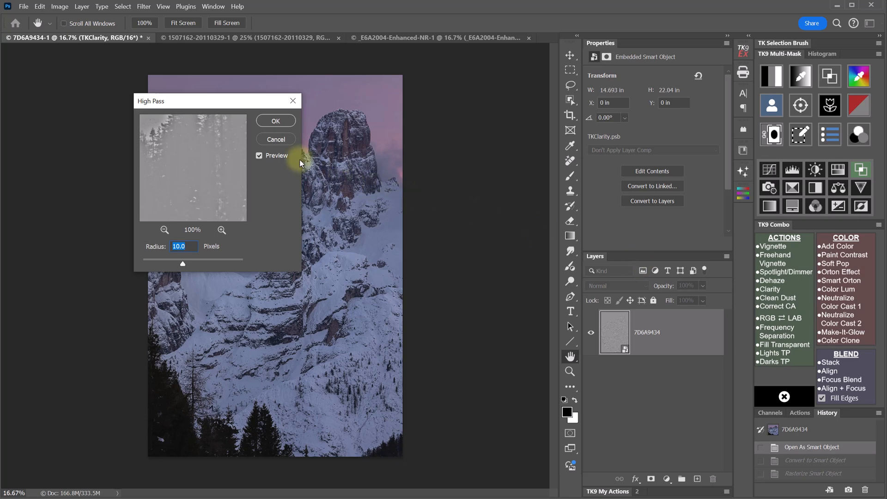
left_click_drag(242, 101, 539, 102)
left_click_drag(493, 135, 492, 176)
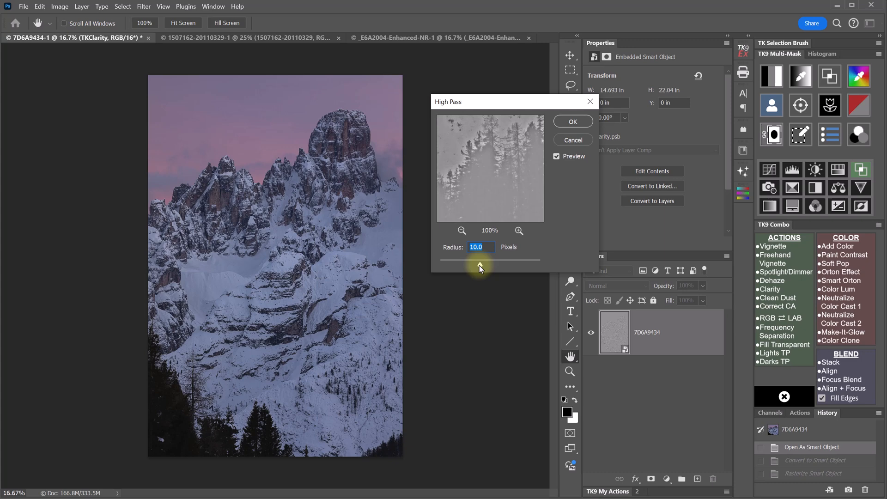
- Set the High Pass radius to 447.3 px and apply the filter
left_click_drag(478, 265, 531, 269)
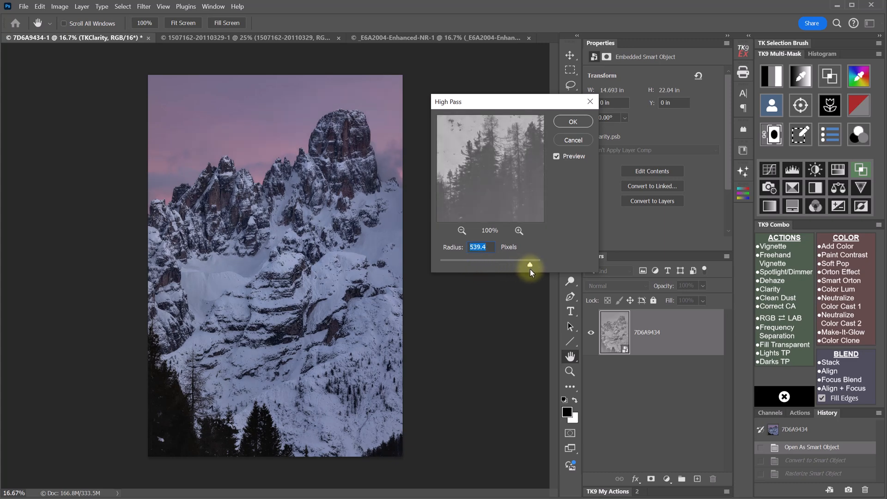
left_click(529, 265)
left_click_drag(529, 265, 473, 266)
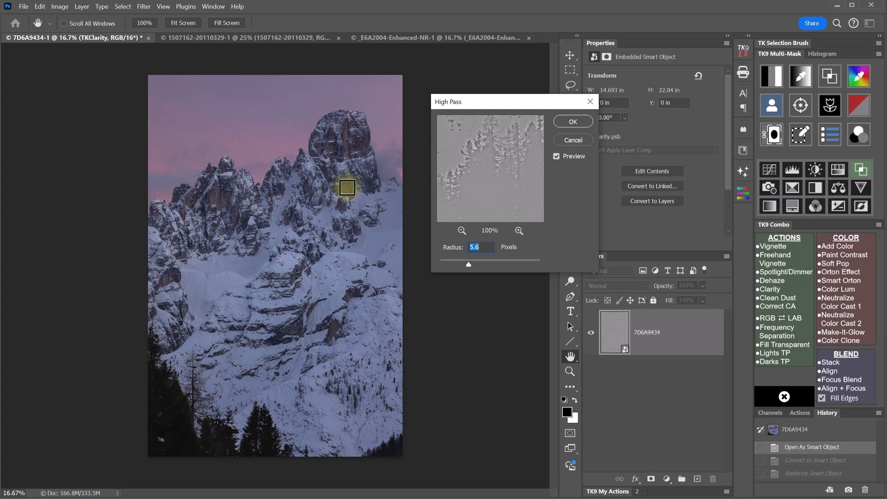
left_click_drag(468, 264, 527, 268)
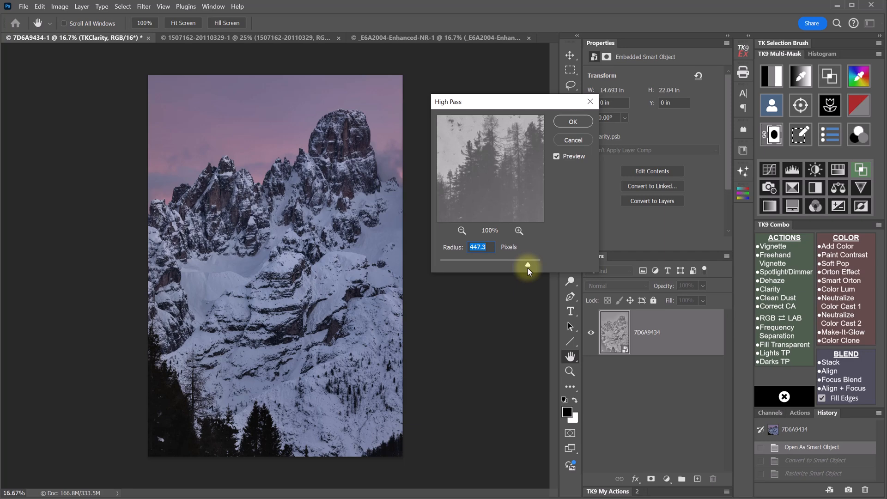
left_click(572, 122)
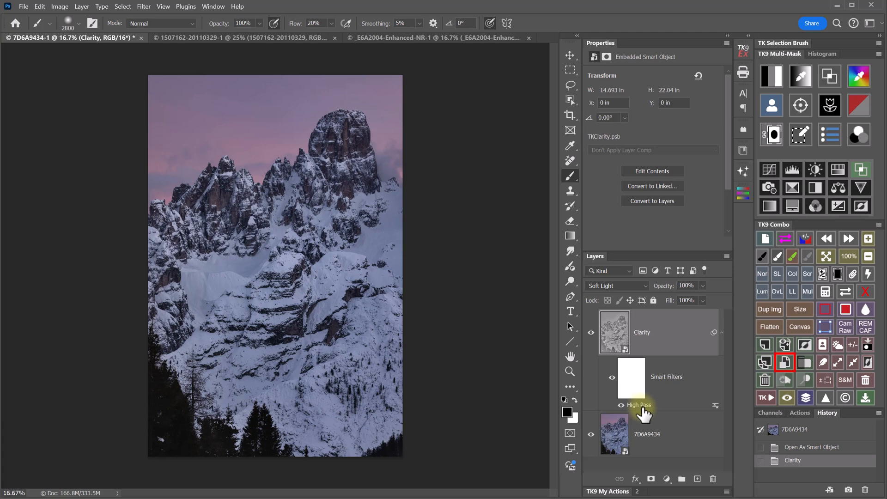
left_click(590, 333)
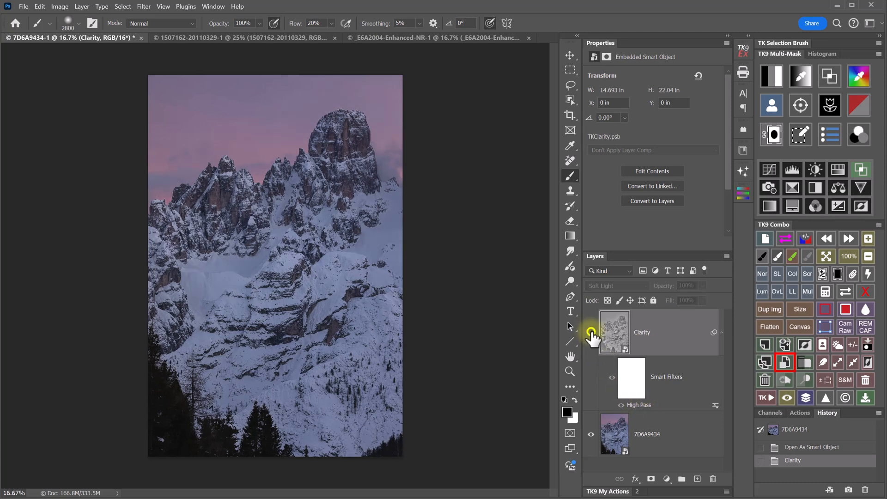
left_click(590, 332)
left_click(590, 333)
left_click(590, 333)
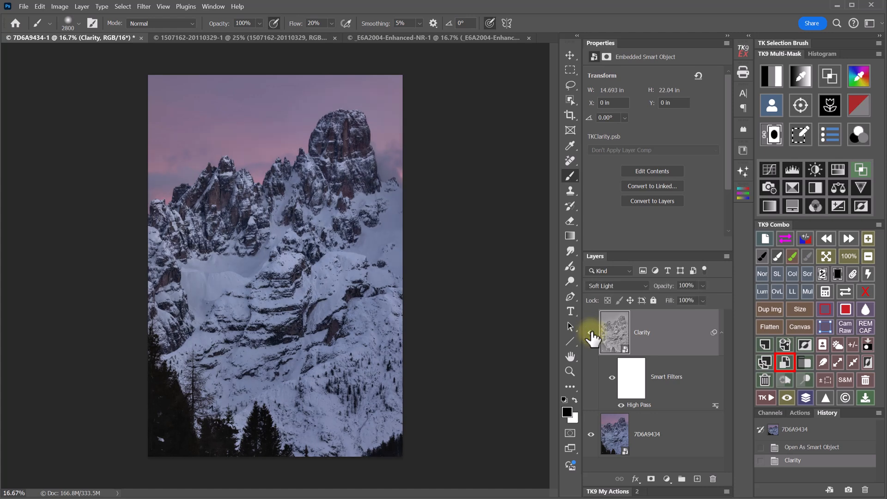
left_click(591, 332)
left_click(590, 332)
- Load a Lights-1 luminosity mask onto the Clarity layer and compare it on and off
left_click(773, 135)
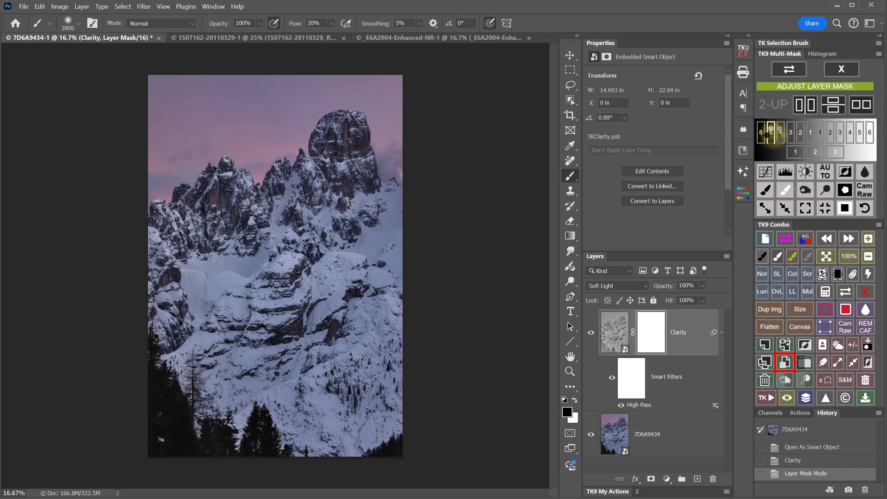
left_click(820, 136)
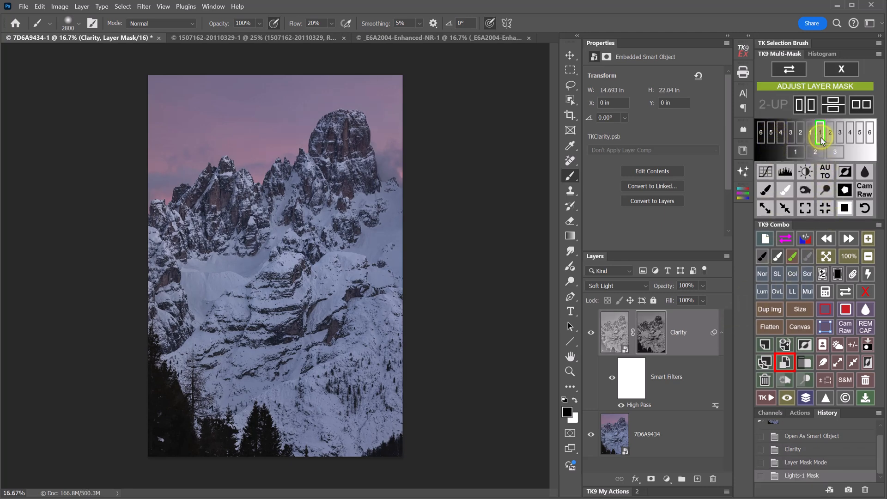
left_click(589, 331)
left_click(589, 331)
left_click(589, 330)
left_click(589, 331)
- Steepen the mask with Curves, brightening light tones and darkening dark ones, then compare
left_click(765, 172)
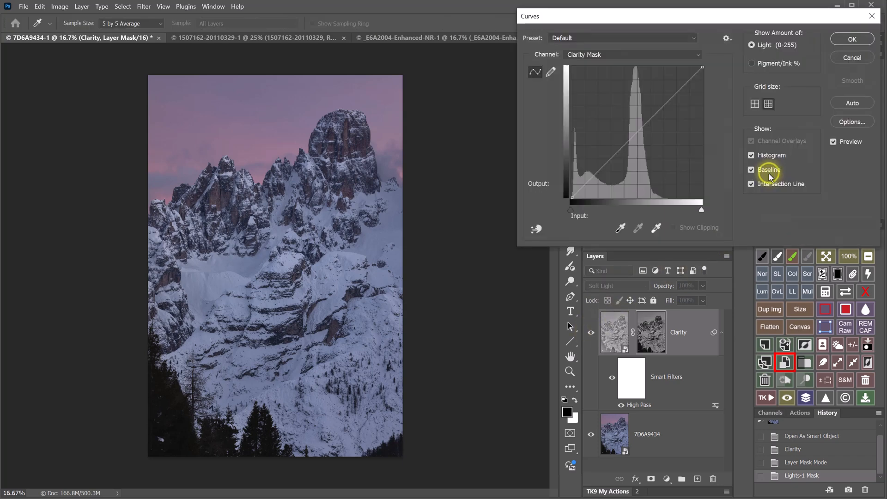
left_click(535, 228)
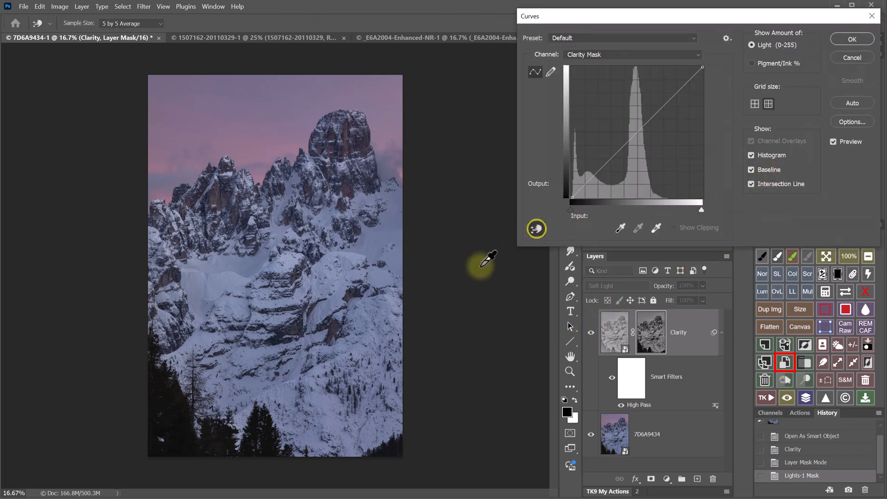
left_click_drag(234, 275, 235, 221)
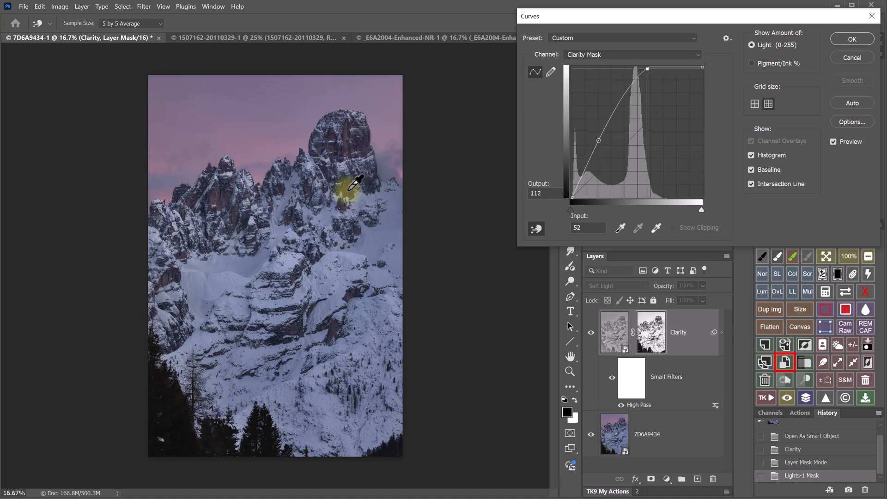
left_click_drag(346, 193, 356, 232)
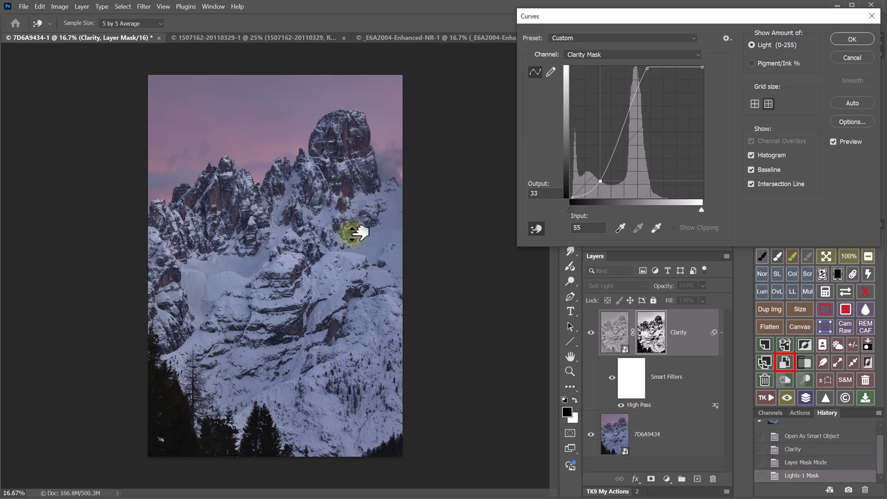
left_click(852, 39)
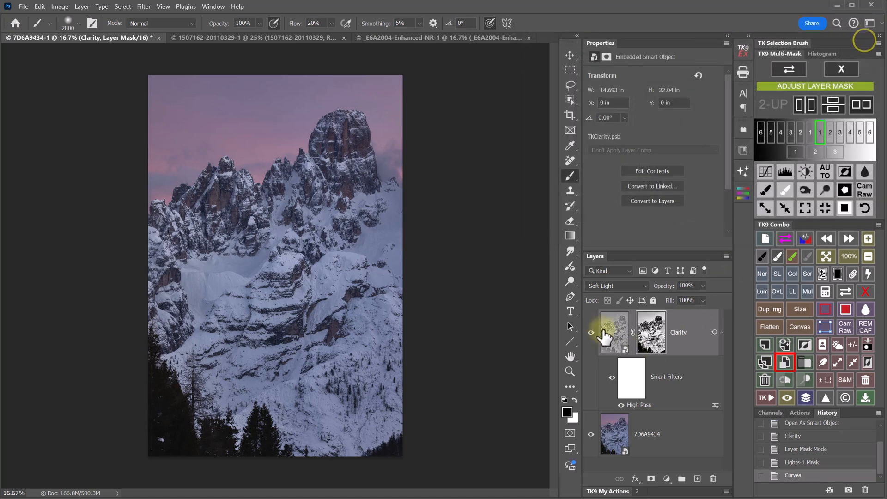
left_click(591, 332)
left_click(590, 333)
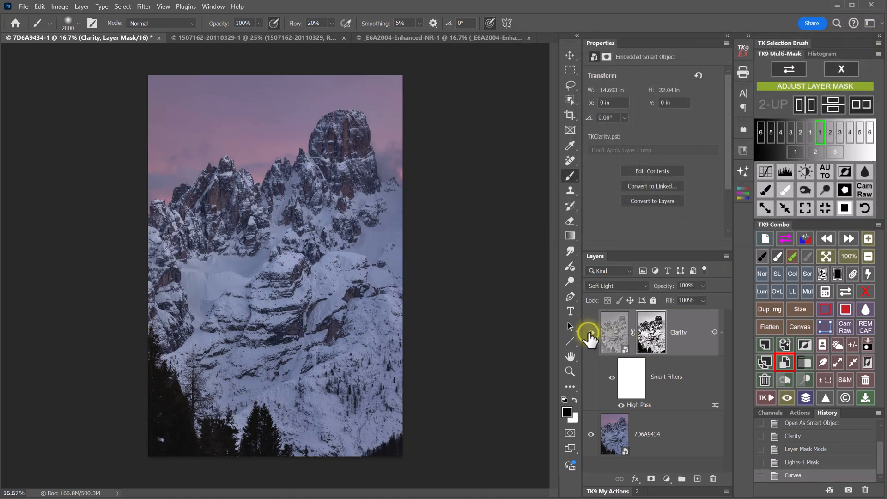
left_click(590, 333)
left_click(590, 332)
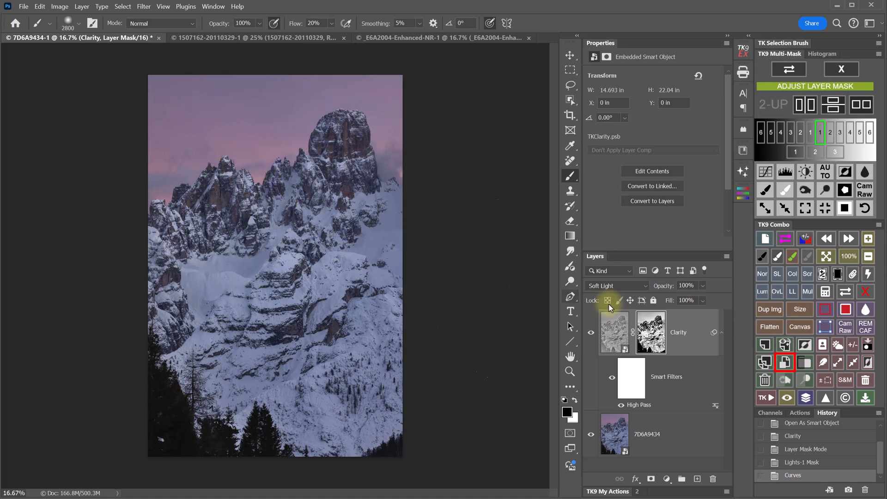
- Subtract an automatic sky selection from the Clarity layer's mask, then exit mask mode
left_click(837, 346)
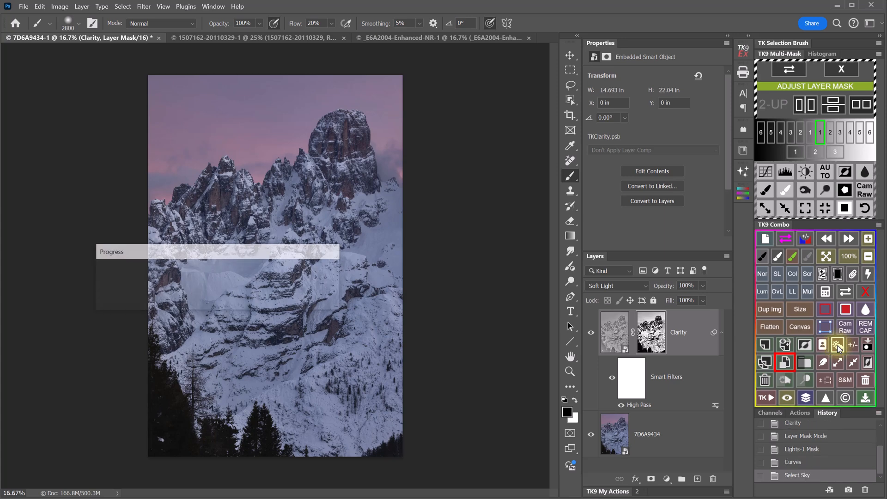
left_click(827, 293)
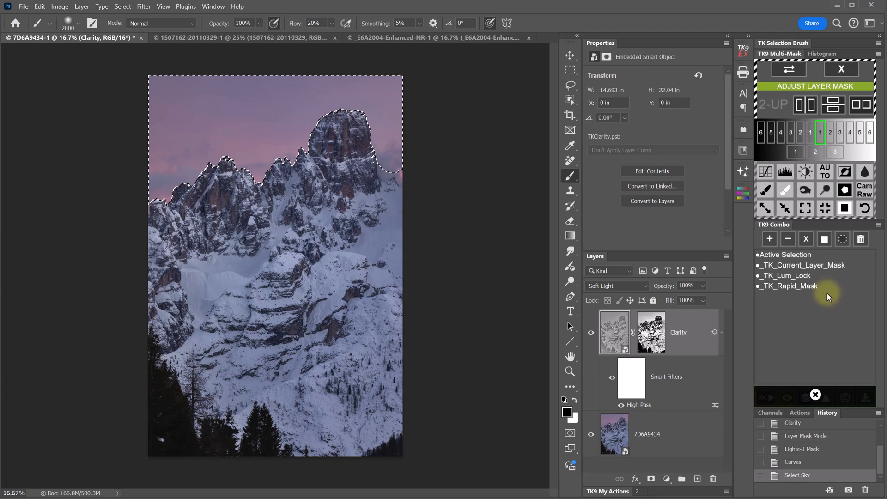
left_click(790, 267)
left_click(786, 255)
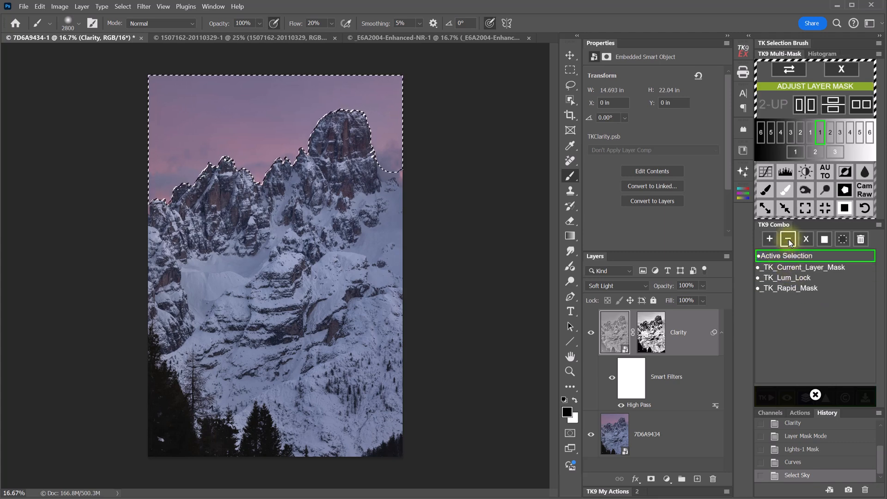
left_click(788, 240)
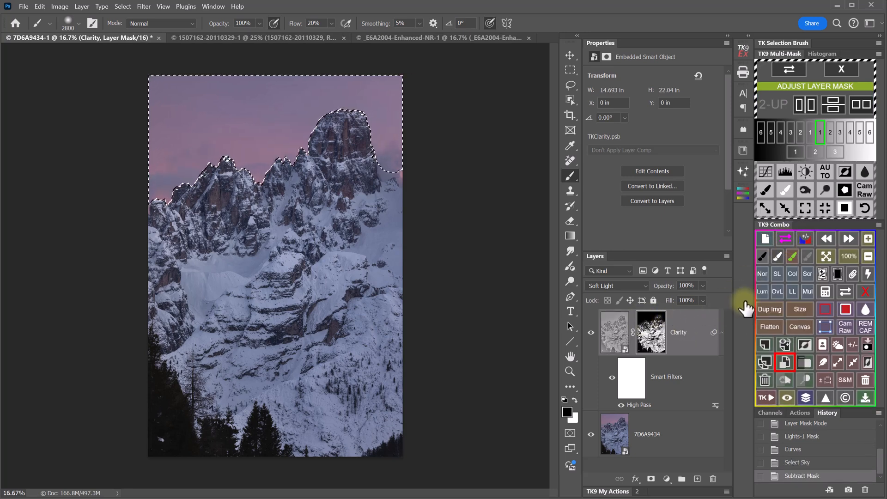
left_click(852, 345)
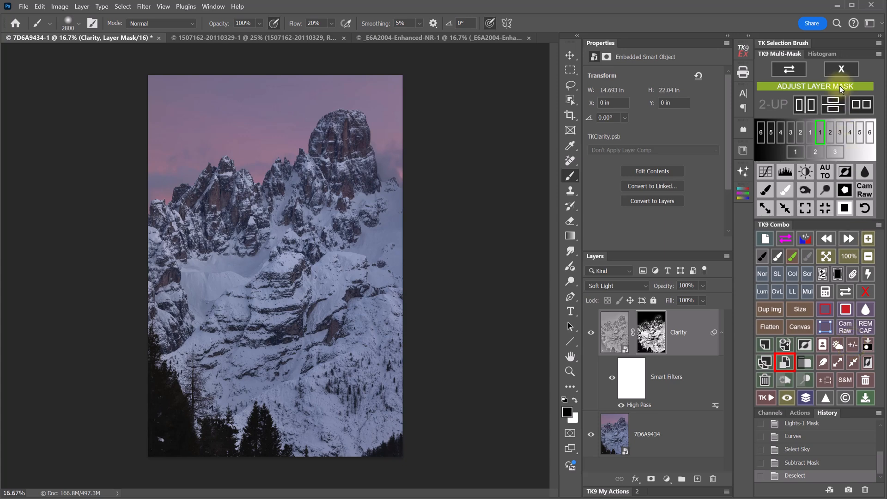
left_click(841, 70)
- Toggle the Clarity layer to compare, leaving it hidden
left_click(591, 332)
left_click(590, 333)
left_click(589, 333)
left_click(590, 333)
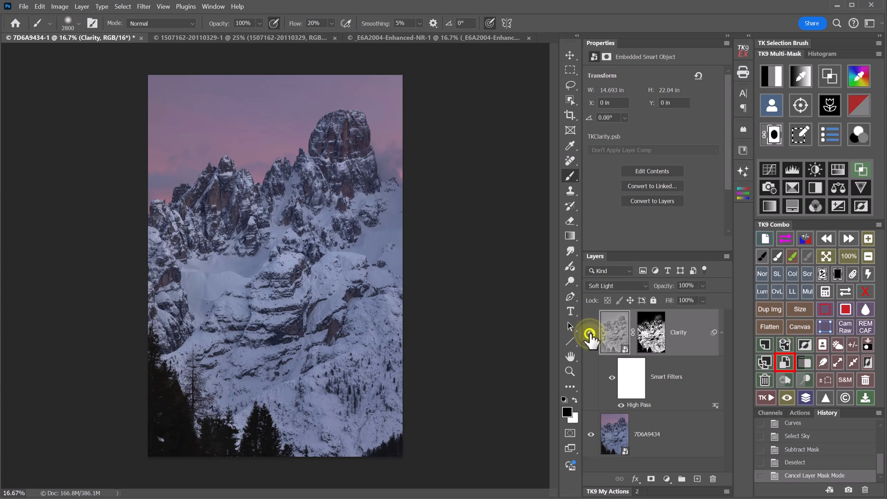
left_click(590, 333)
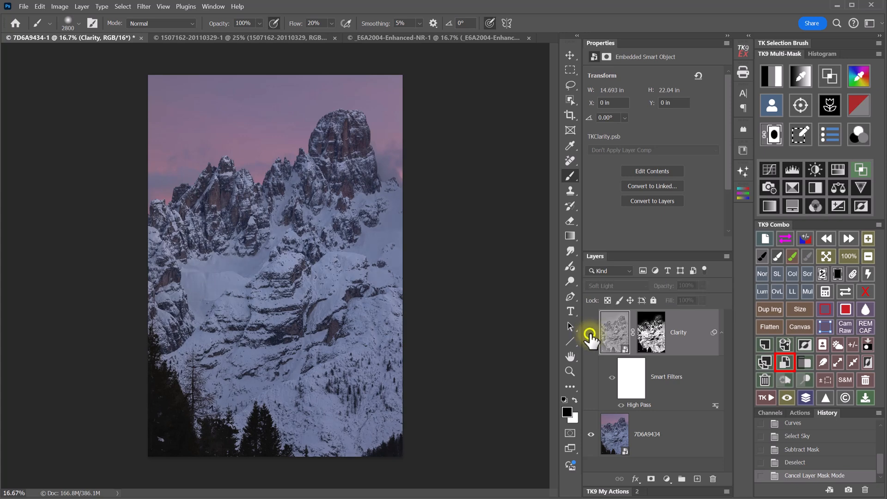
- Run the Dehaze action and compare the new Dehaze Group on and off
left_click(765, 398)
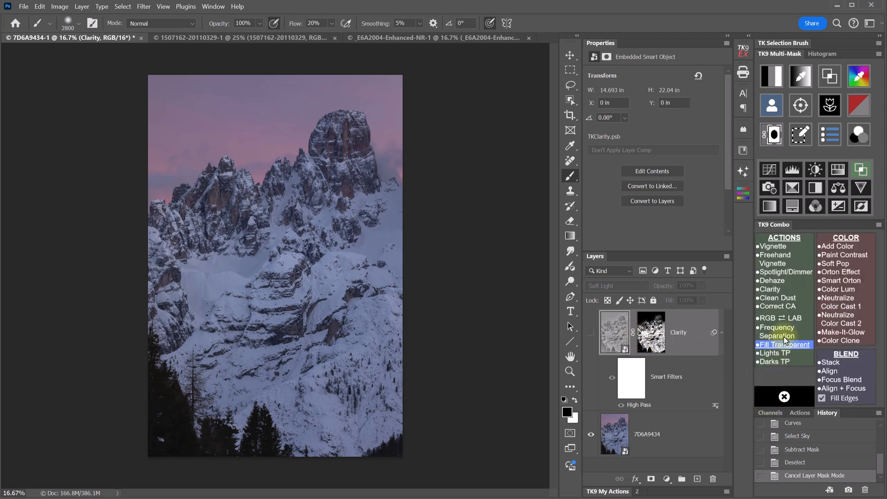
left_click(803, 281)
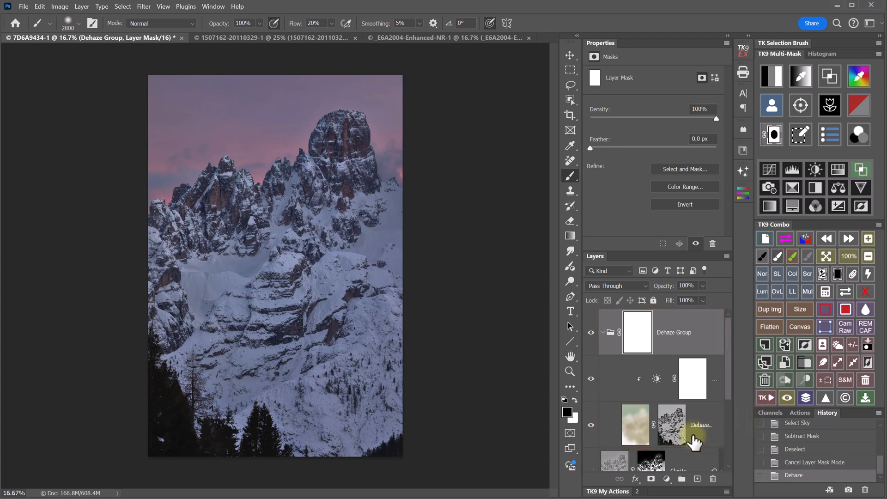
left_click(591, 332)
left_click(590, 332)
- Set the group's Brightness/Contrast to Brightness about -2, keeping Contrast at 100
left_click(656, 379)
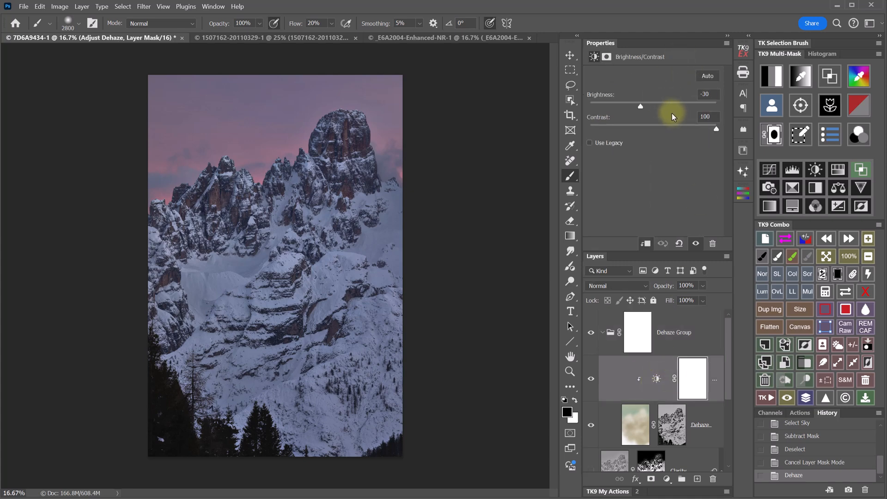
left_click_drag(639, 106, 650, 106)
mouse_move(717, 130)
left_mouse_down()
mouse_move(682, 128)
mouse_move(730, 128)
left_mouse_up()
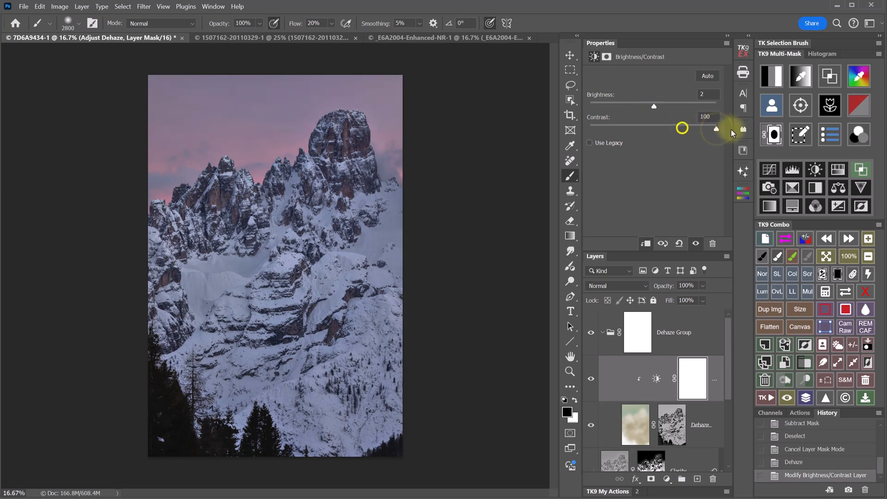
left_click_drag(652, 105, 653, 108)
- Compare the Dehaze Group on and off, then collapse it and target its layer mask
left_click(591, 333)
left_click(591, 333)
left_click(602, 333)
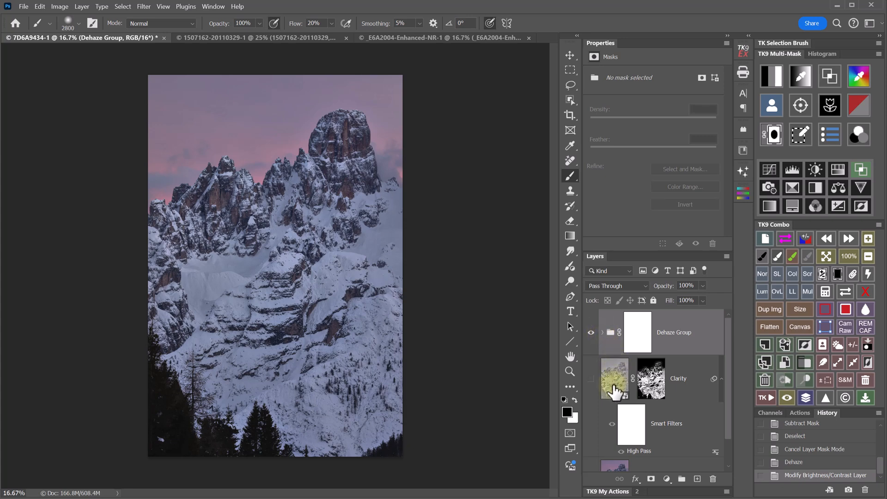
left_click(774, 139)
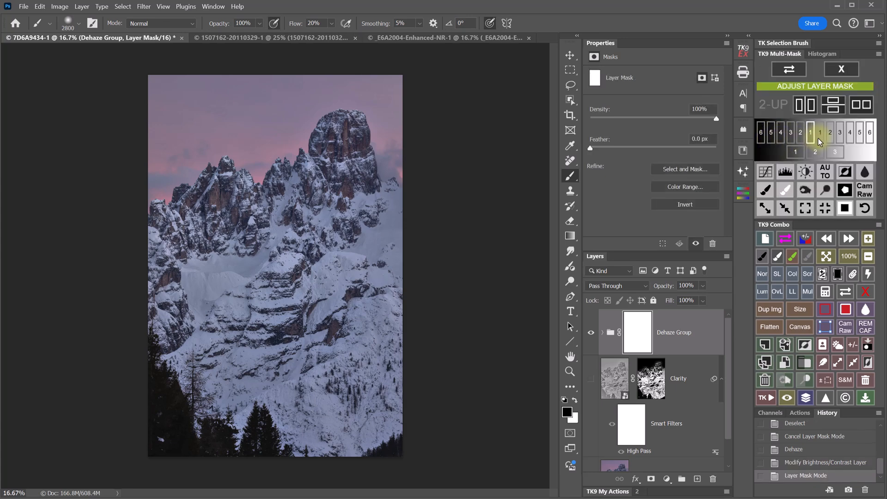
- Make the group mask Lights-1 and steepen it with Curves, lifting highlights and dropping darks
left_click(820, 133)
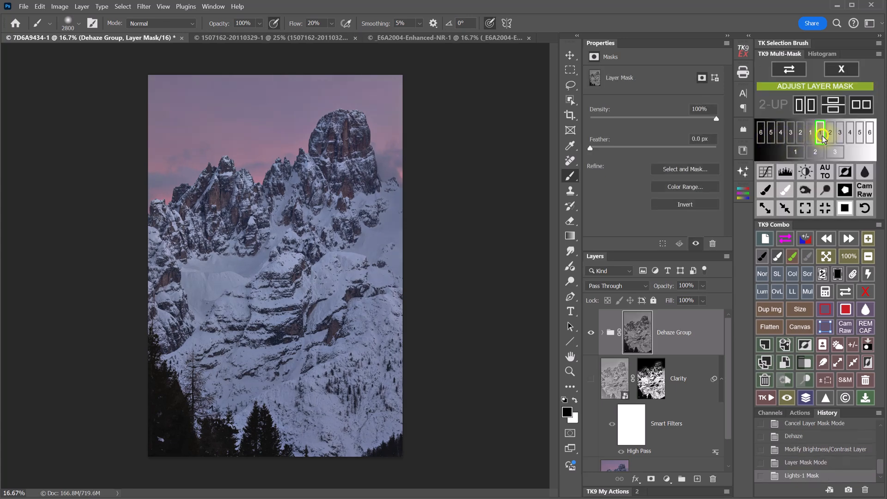
left_click(765, 172)
left_click(536, 229)
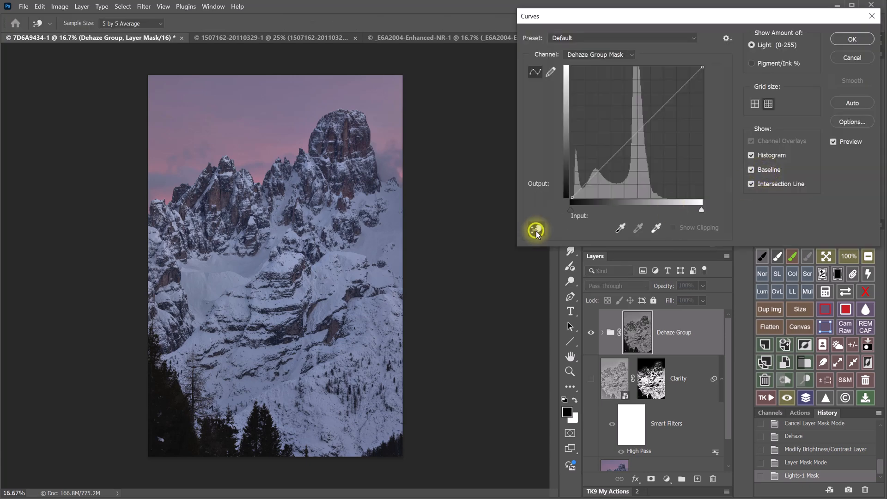
left_click_drag(234, 277, 230, 229)
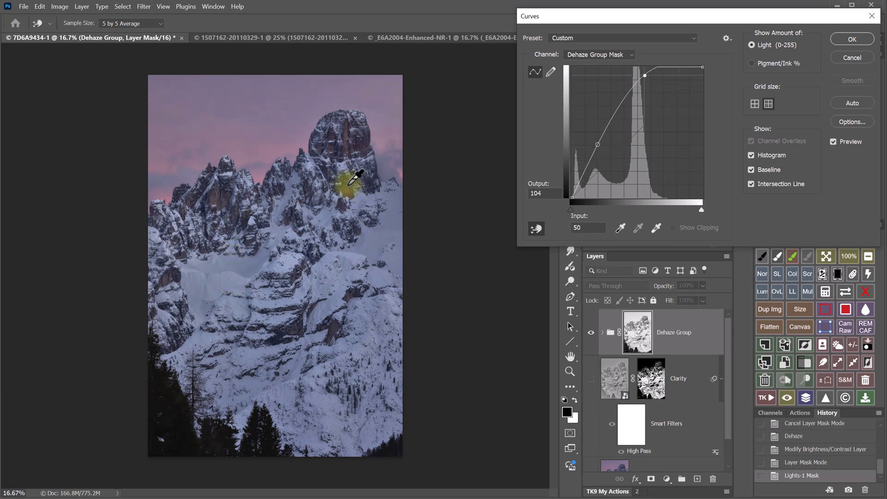
left_click_drag(348, 185, 346, 235)
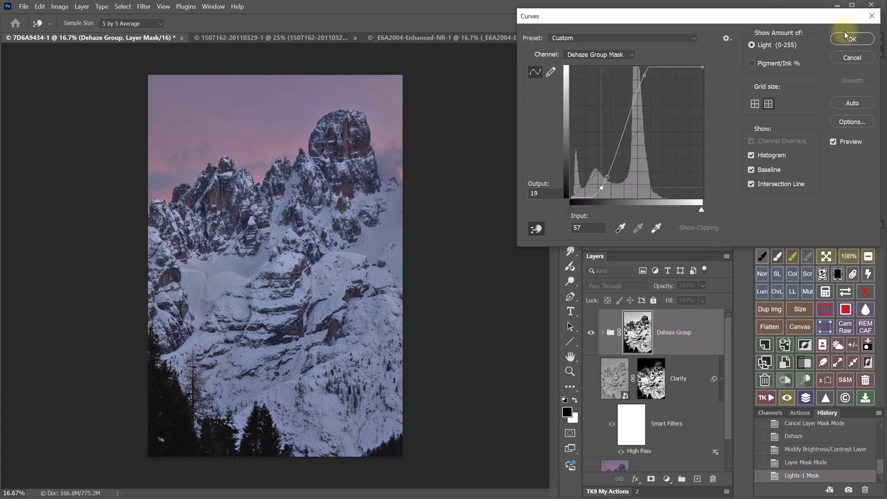
left_click(852, 39)
- Toggle the Dehaze Group and Clarity layer to compare, ending with both visible
left_click(590, 332)
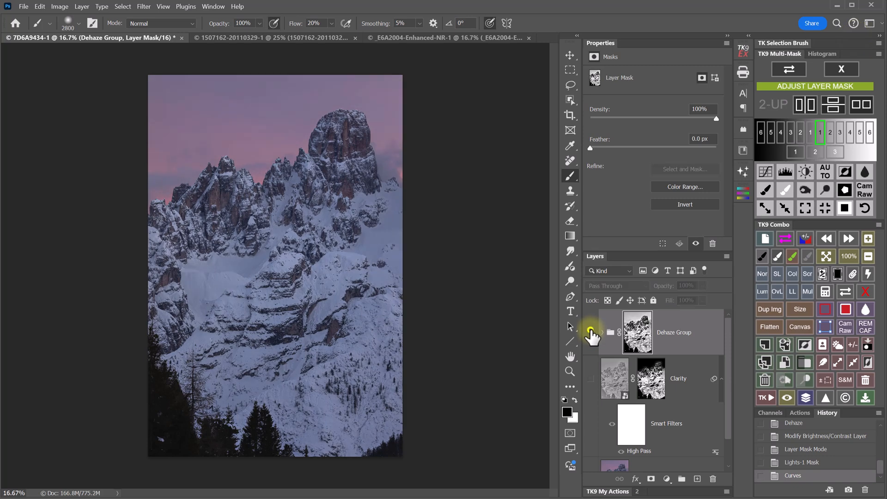
left_click(591, 332)
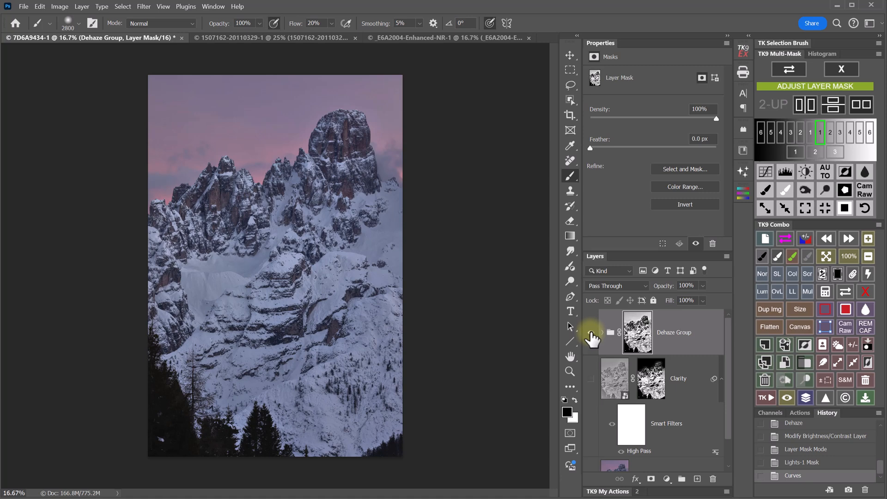
left_click(591, 332)
left_click(590, 379)
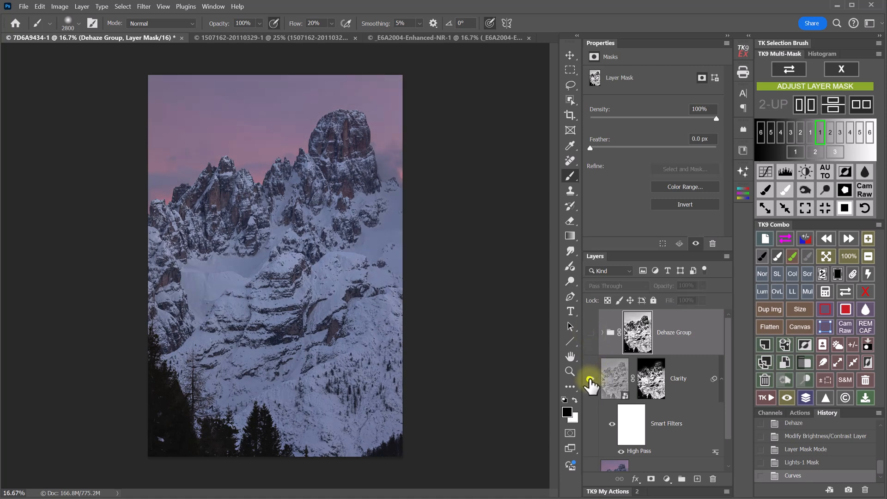
left_click(591, 333)
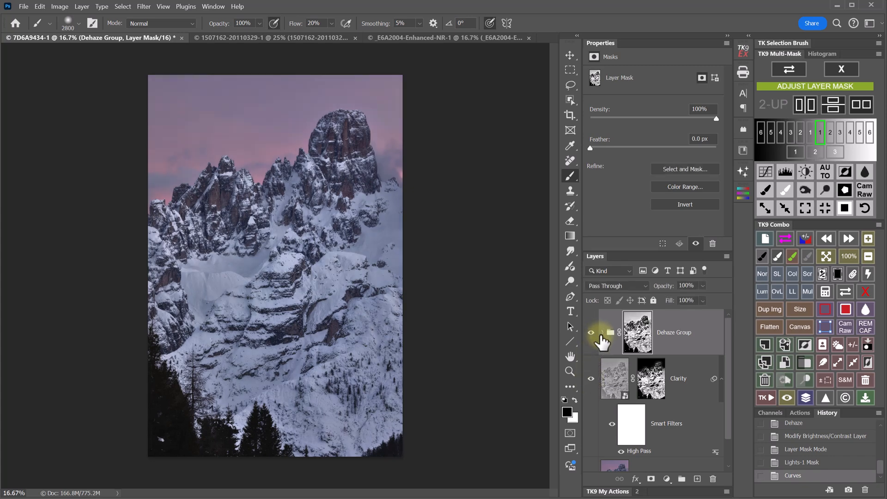
- Set Dehaze Group opacity to 48% and Clarity to 88%, exit mask mode, hide both
left_click_drag(664, 286, 638, 291)
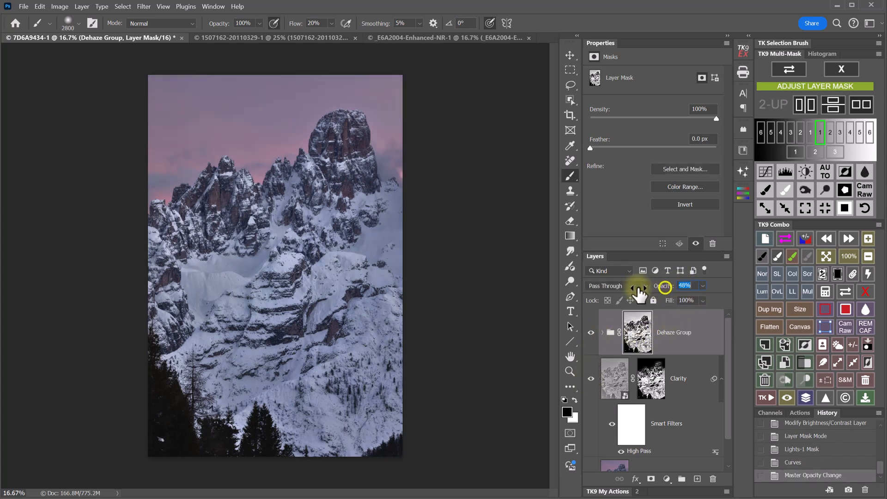
left_click(609, 383)
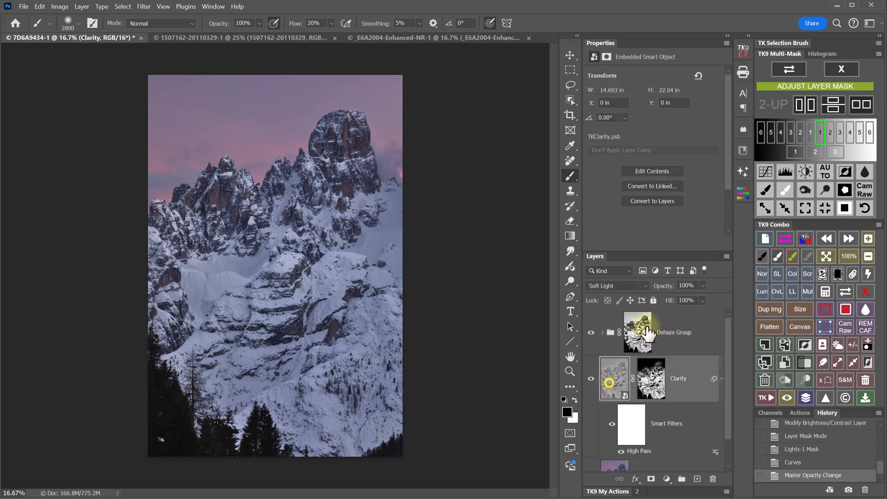
left_click_drag(668, 287, 655, 287)
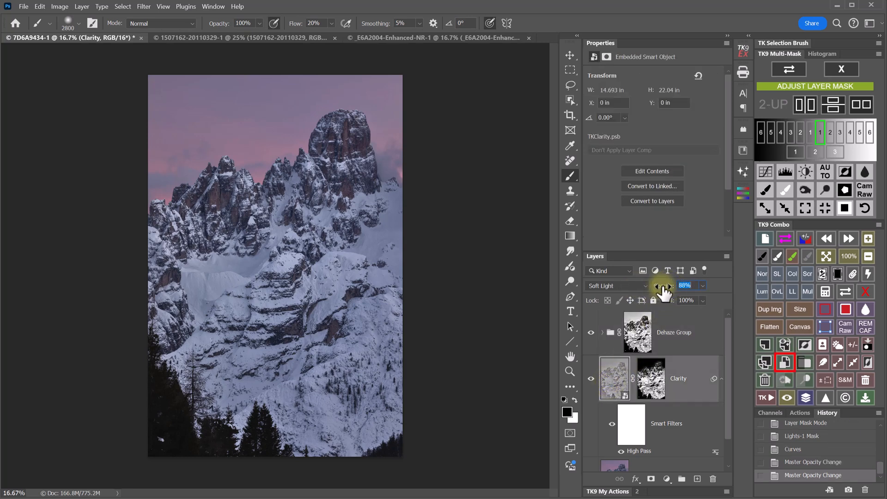
left_click(843, 73)
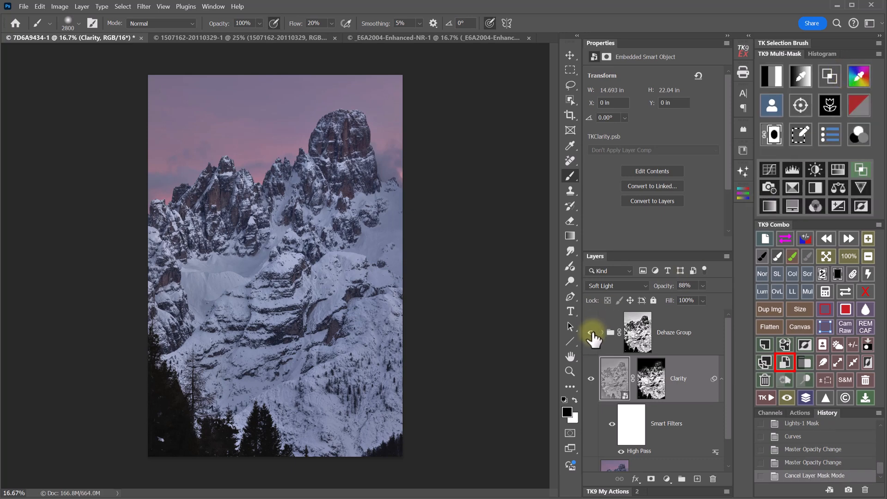
left_click_drag(592, 333, 592, 380)
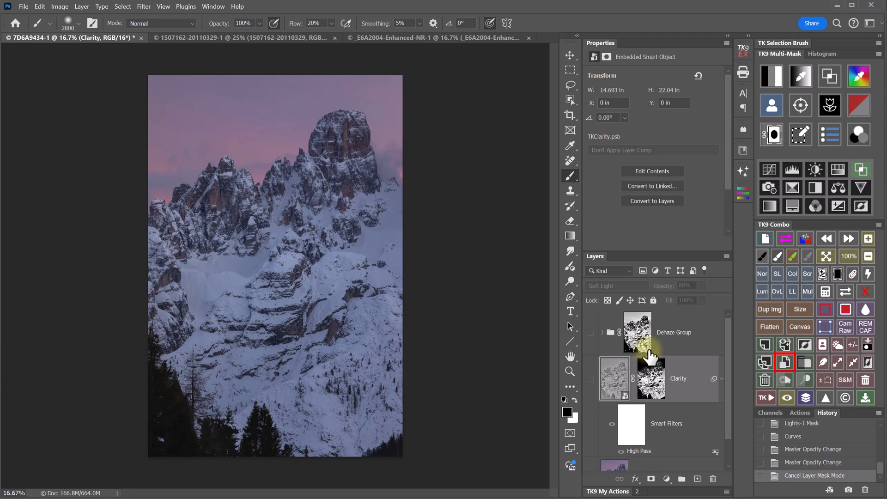
- Create an independent smart-object copy of the 7D6A9434 layer, named 7D6A9434 copy
scroll(650, 357, "down", 1)
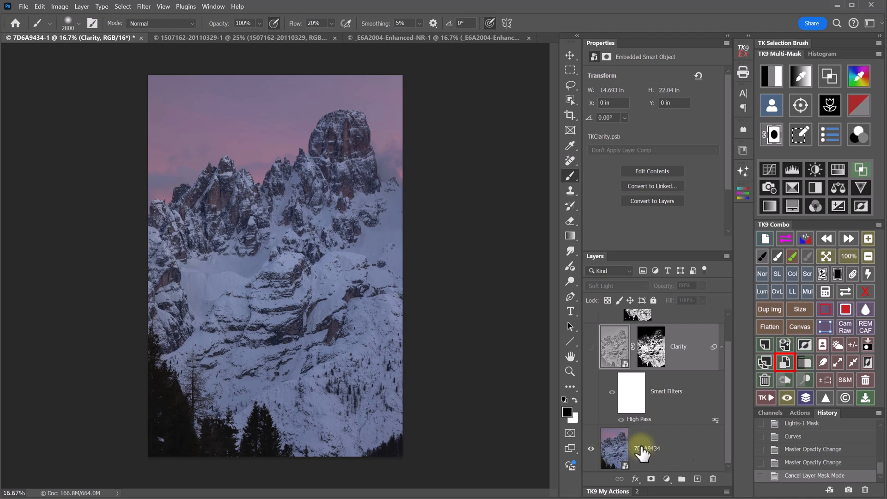
left_click(674, 447)
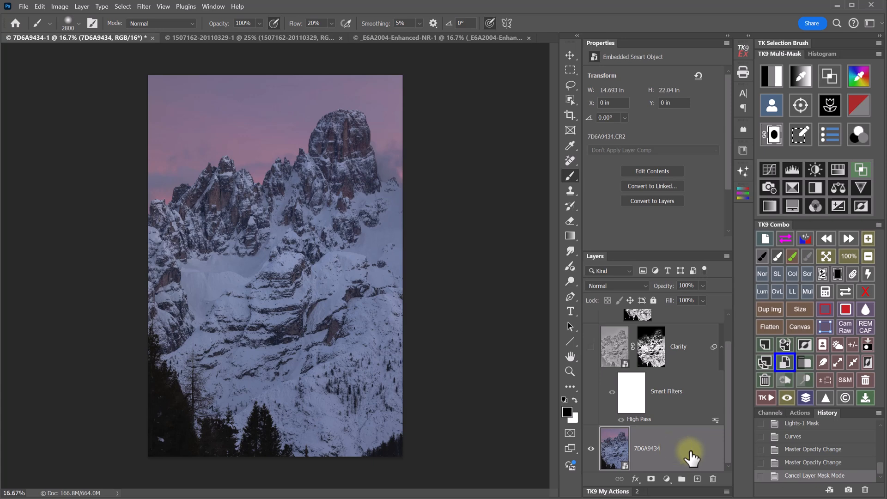
left_click(764, 362)
left_click_drag(727, 386, 732, 428)
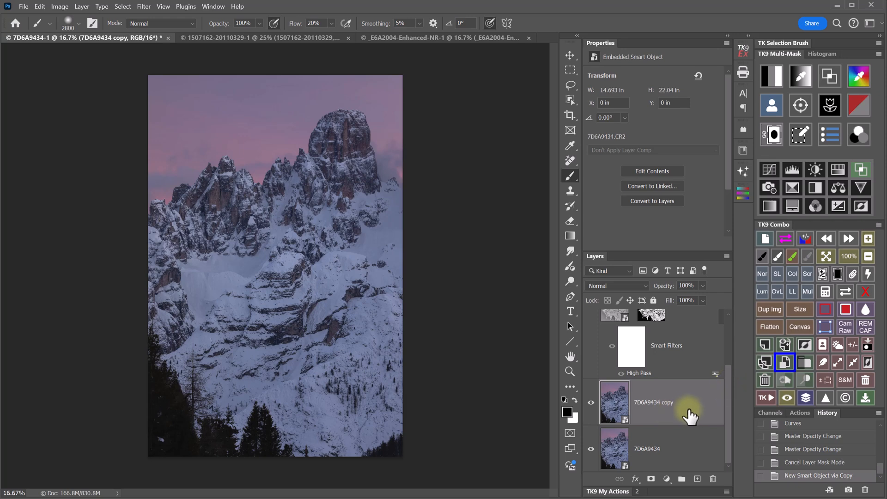
- In Camera Raw, set Clarity +71, Dehaze +53 and Exposure +0.25 on the copy, then apply
double_click(616, 406)
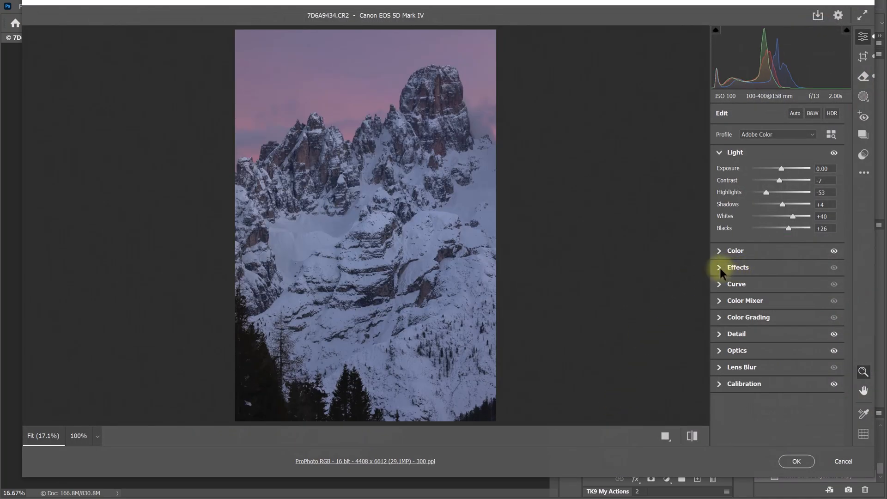
left_click(719, 268)
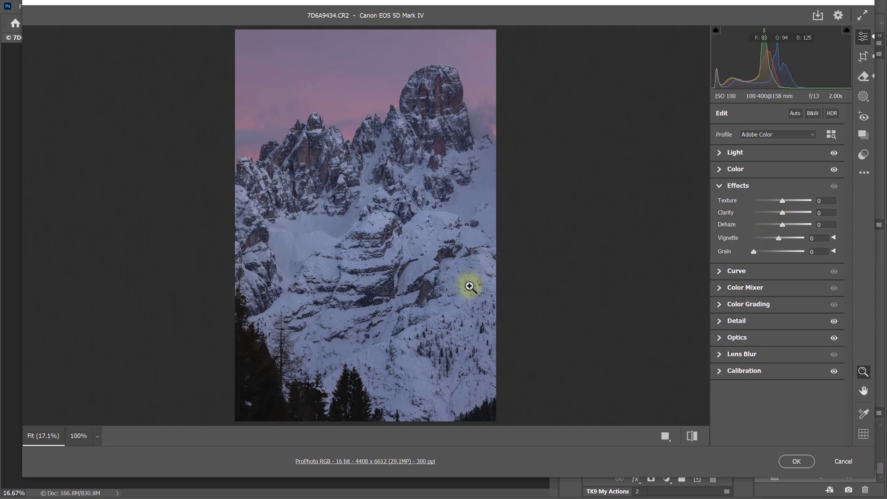
left_click_drag(782, 213, 799, 225)
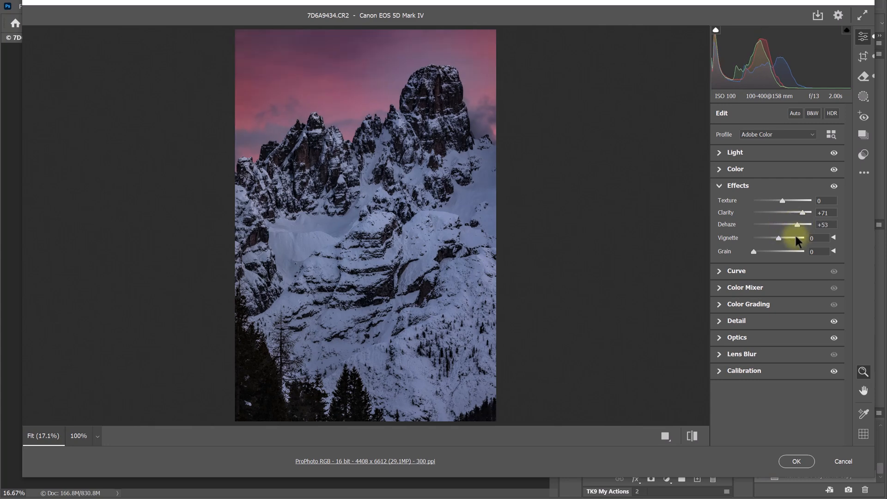
left_click(778, 154)
left_click_drag(780, 168, 782, 169)
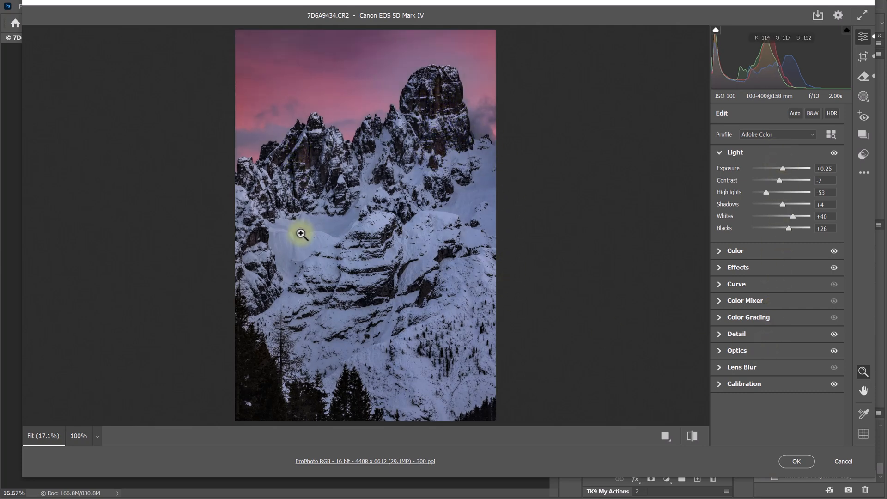
left_click(805, 461)
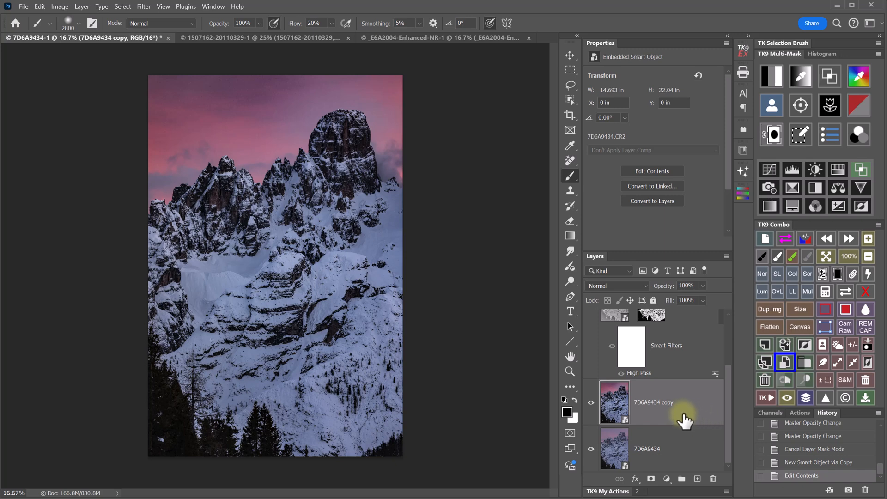
- Add a Lights-1 luminosity mask to the 7D6A9434 copy layer
scroll(683, 418, "up", 3)
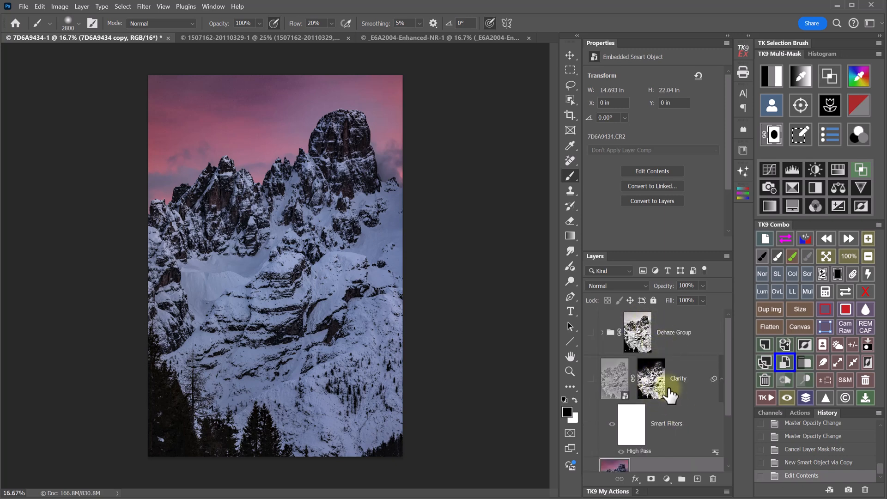
scroll(667, 395, "down", 3)
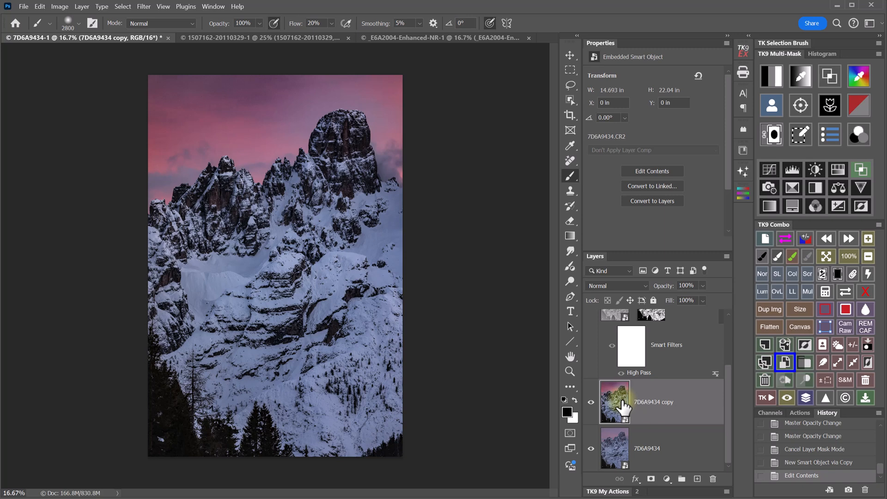
left_click(774, 137)
left_click(820, 136)
- Steepen the mask with Curves, pushing highlights to white and pulling dark tones down
left_click(764, 172)
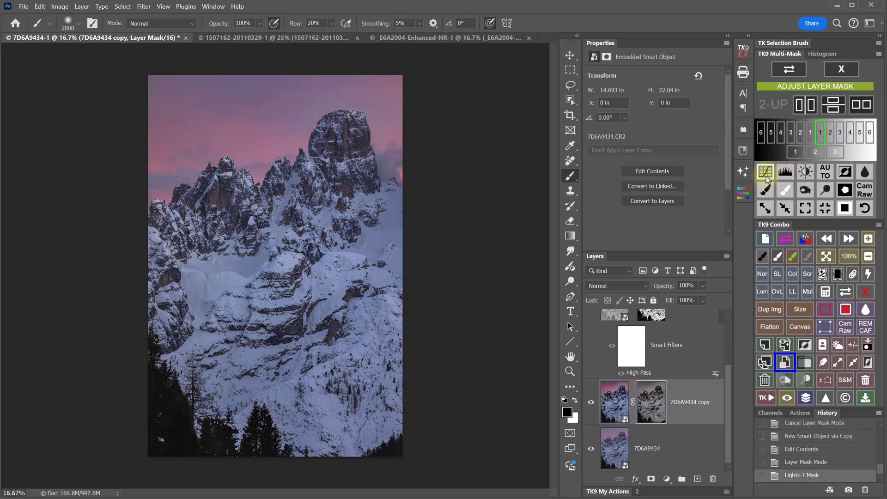
left_click(535, 228)
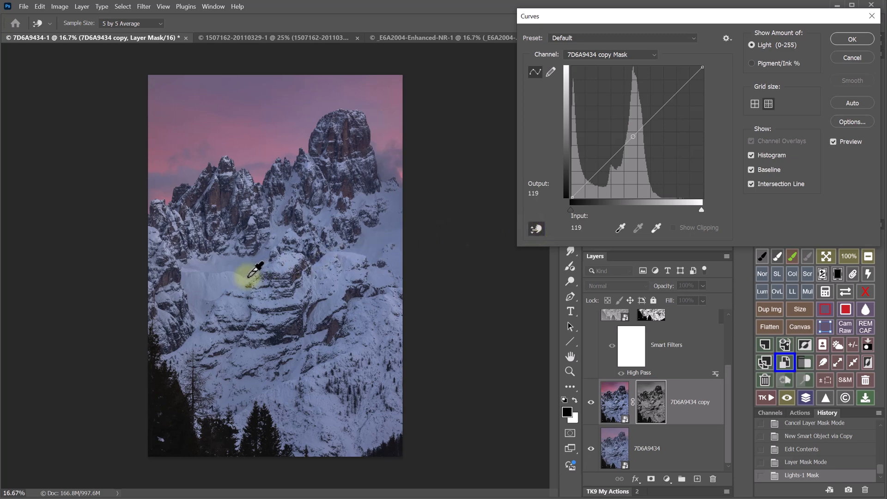
left_click_drag(235, 279, 235, 216)
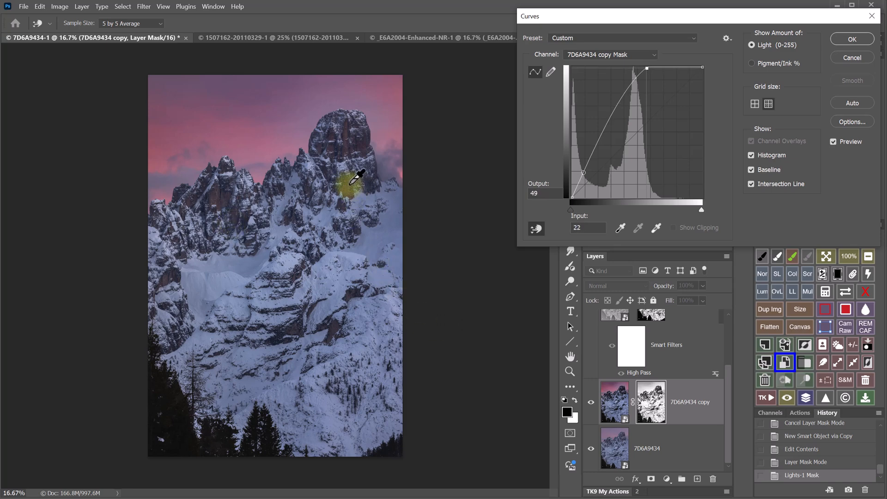
left_click_drag(346, 186, 350, 218)
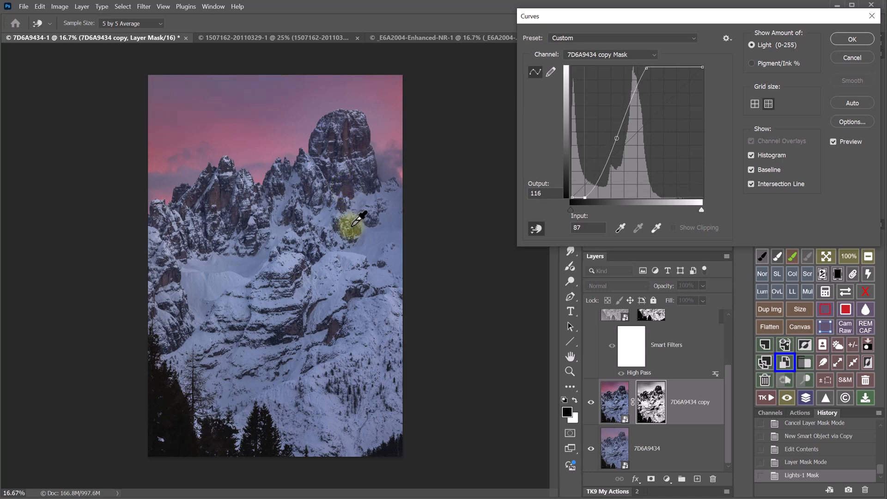
mouse_move(589, 197)
left_mouse_down()
mouse_move(620, 200)
mouse_move(589, 199)
left_mouse_up()
left_click(852, 39)
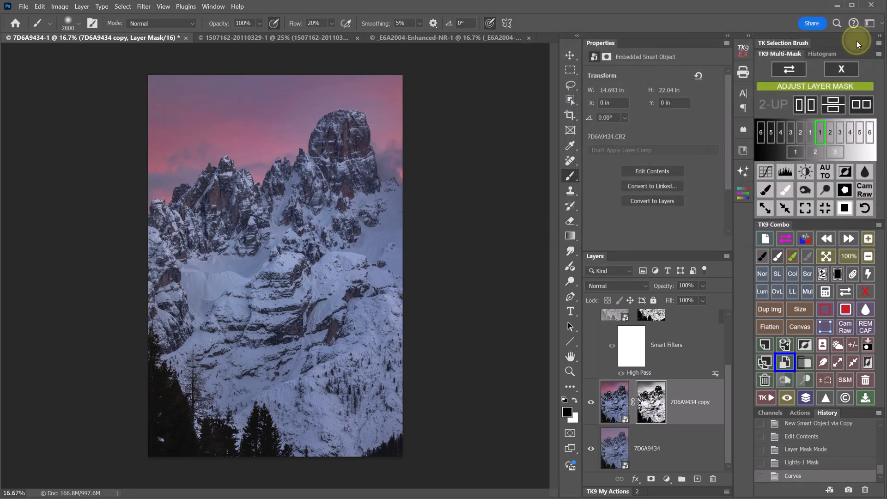
- Toggle the 7D6A9434 copy layer on and off to compare the brightening
left_click(591, 402)
left_click(592, 403)
left_click(591, 402)
left_click(591, 403)
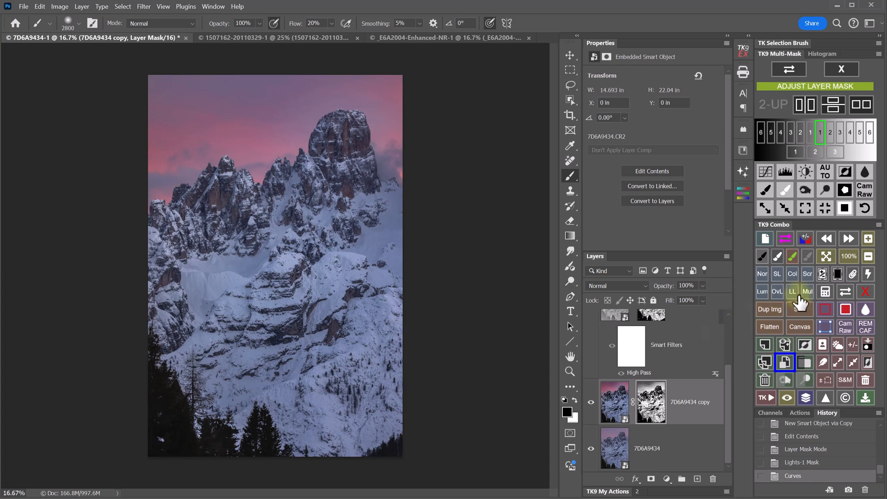
- Exit Layer Mask Mode and subtract the active sky selection from the copy layer's mask in TK9 Combo
left_click(852, 69)
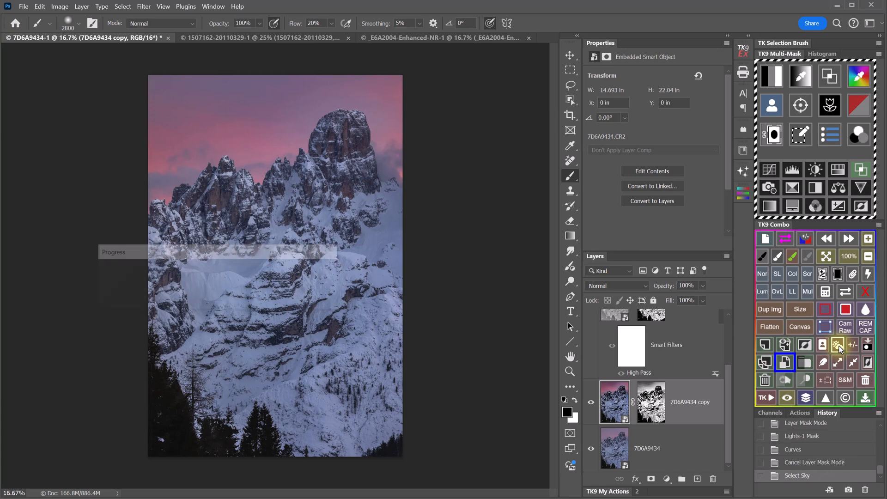
left_click(825, 295)
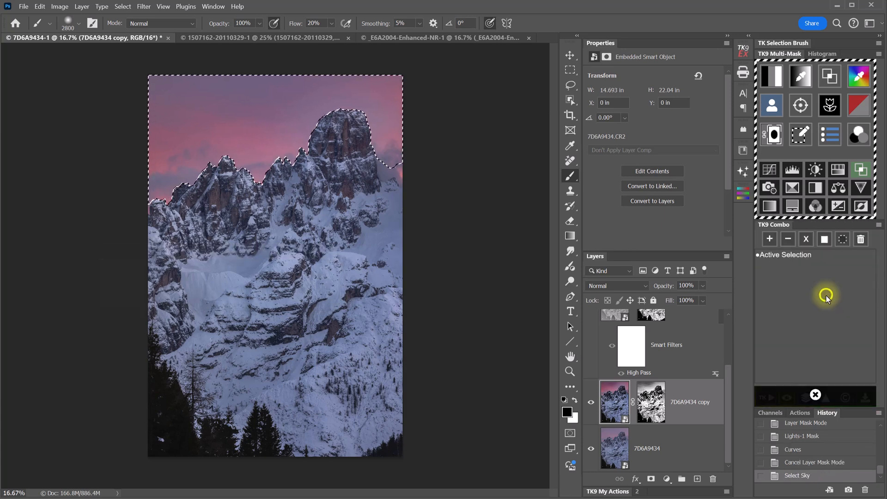
left_click(785, 255)
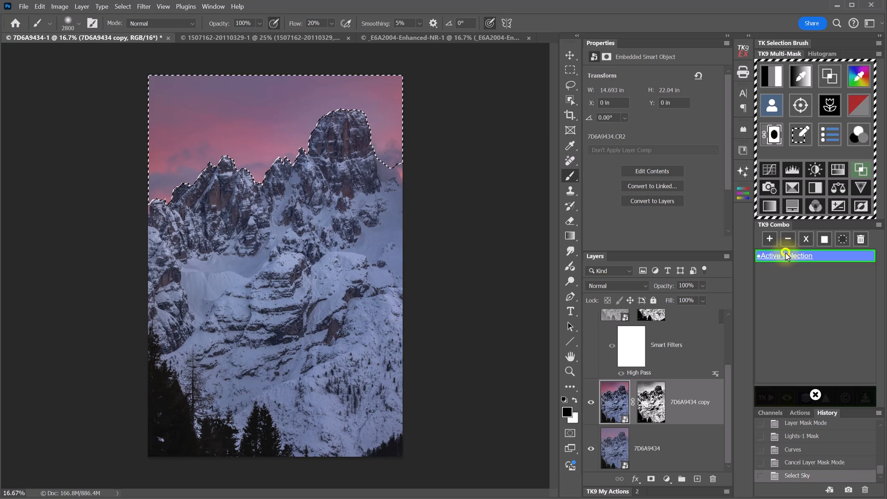
left_click(788, 239)
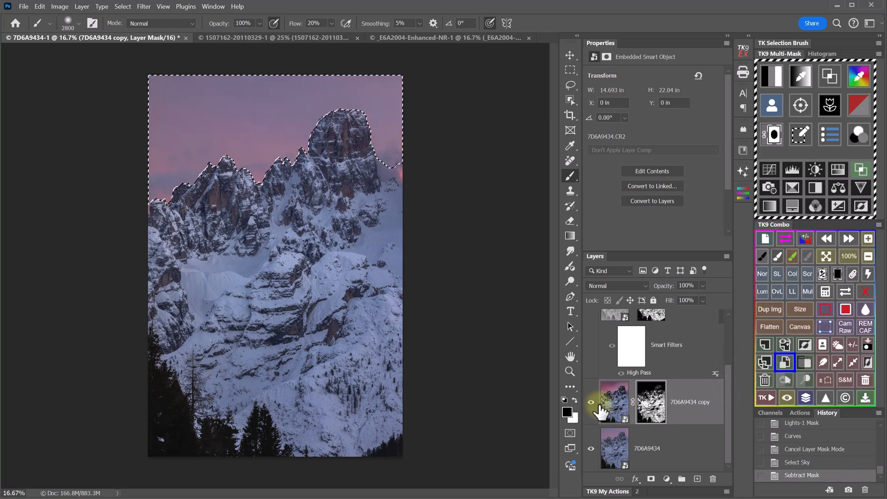
- Deselect, then toggle the copy layer to compare the result without the sky
left_click(825, 327)
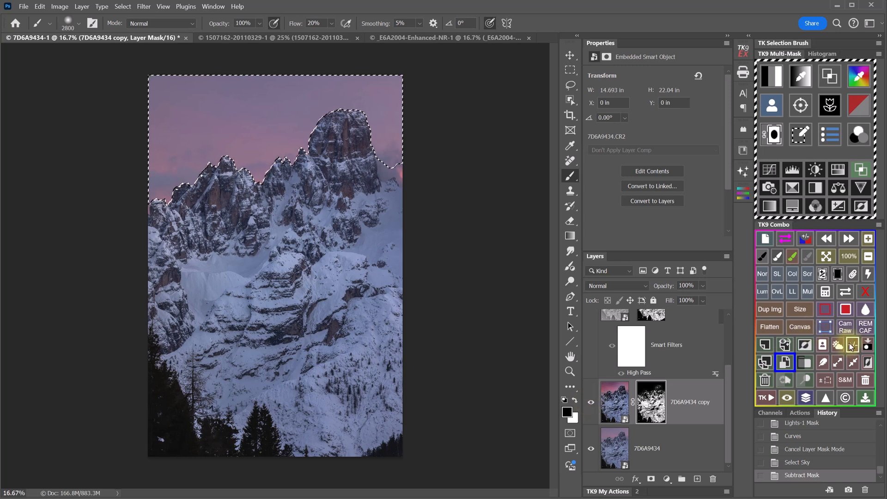
left_click(591, 402)
left_click(592, 402)
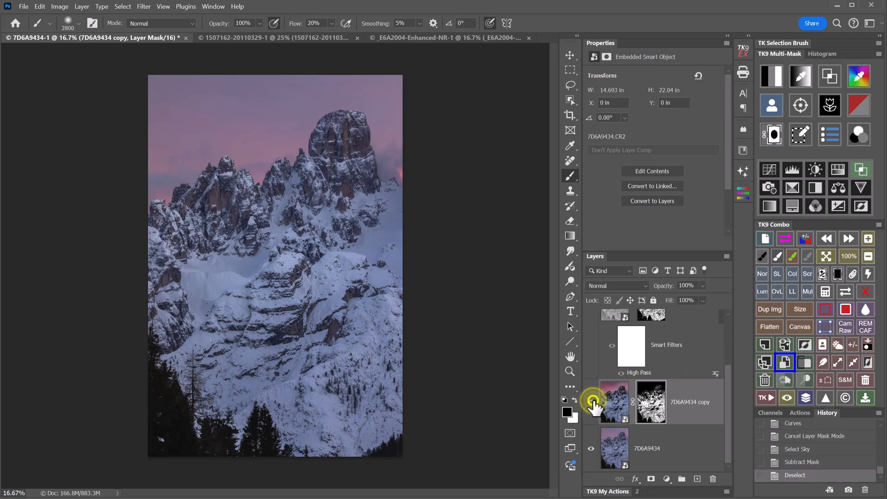
left_click(591, 402)
- Show the copy layer again and start Filter > Camera Raw Filter on the rasterized 7D6A9434 layer
left_click(592, 402)
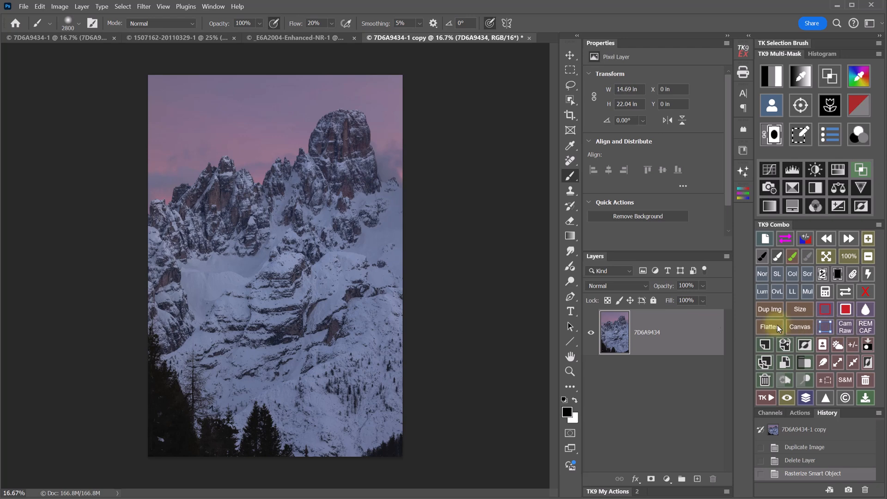
left_click(144, 7)
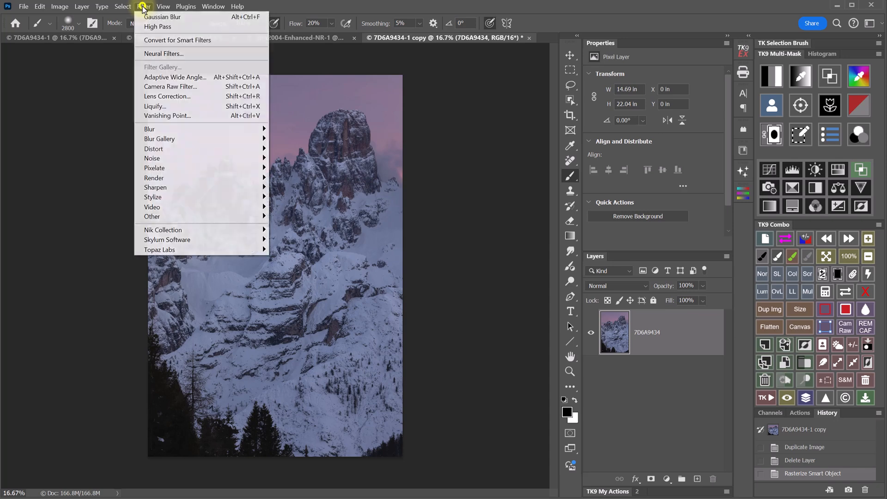
left_click(139, 88)
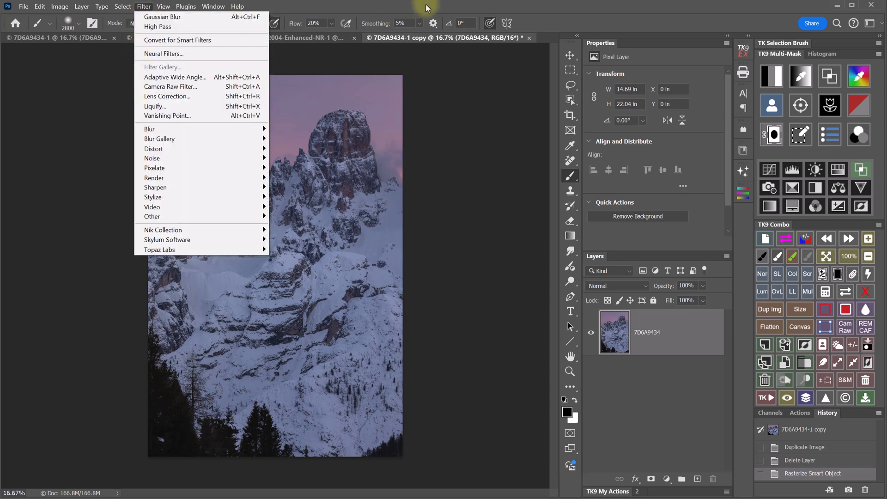
- Apply Camera Raw as a smart layer with Dehaze +96, Clarity +78 and Exposure +0.25
left_click(847, 329)
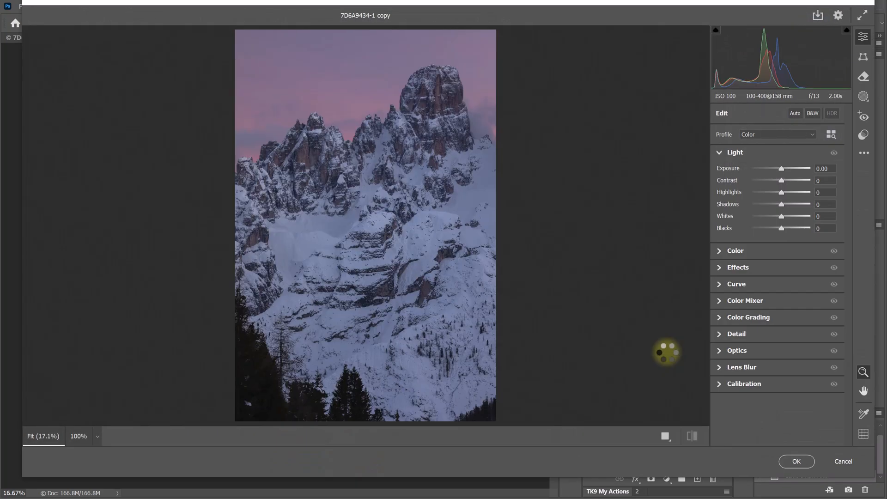
left_click(762, 268)
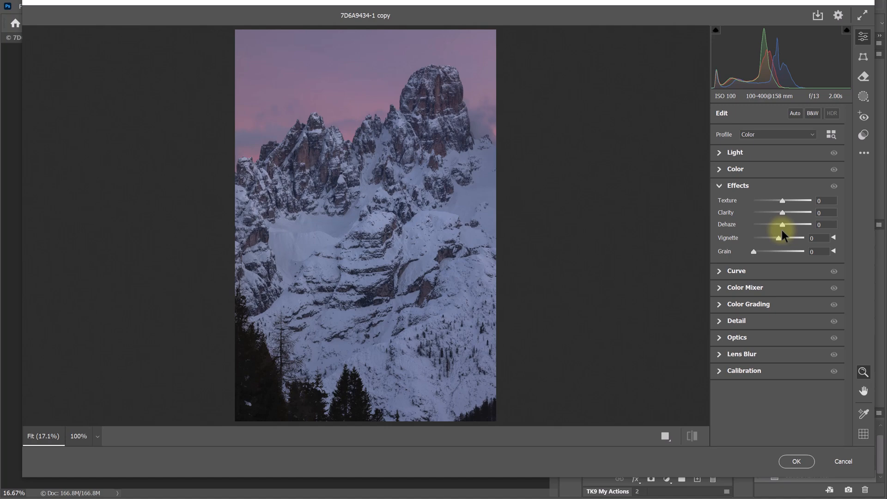
left_click_drag(781, 227, 805, 211)
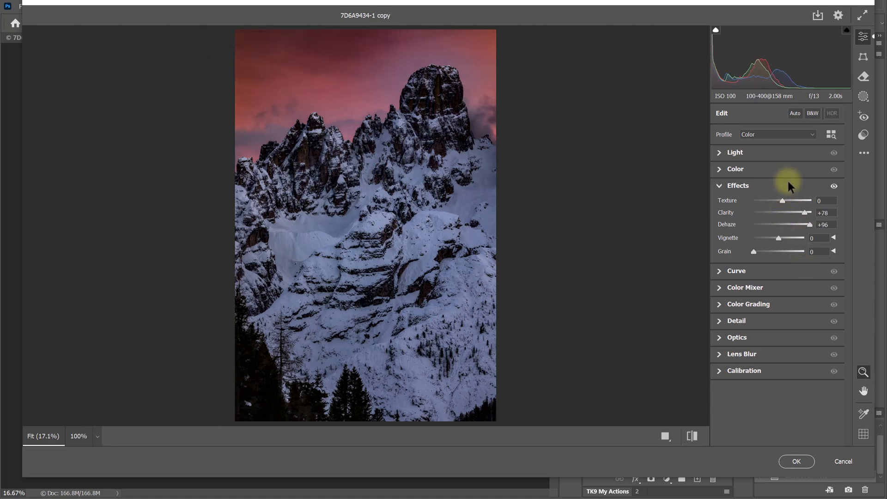
left_click(782, 152)
left_click_drag(782, 170, 784, 171)
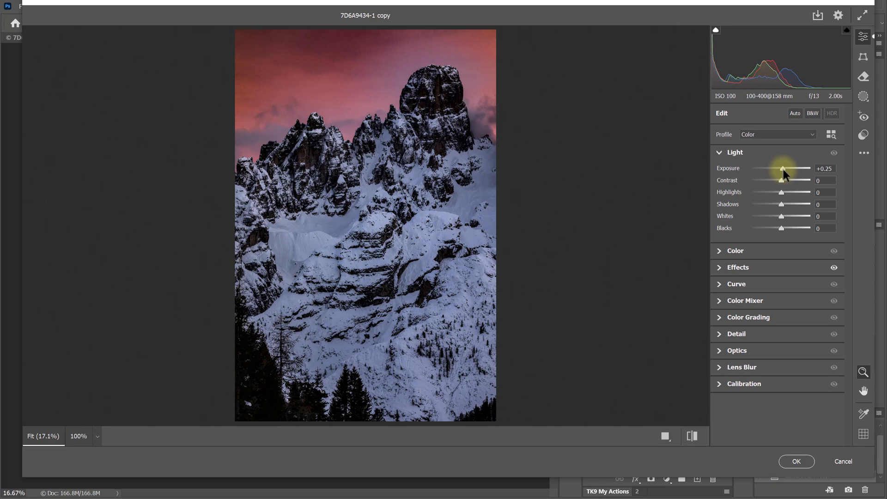
left_click(794, 461)
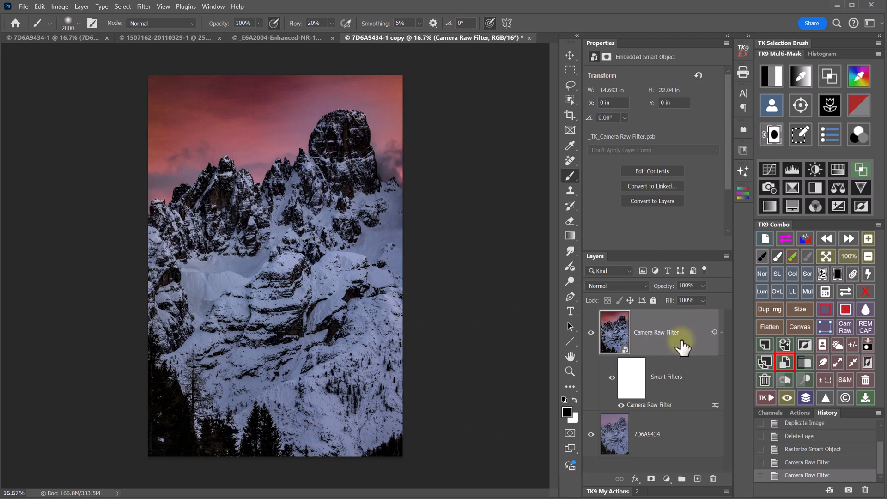
- Give the Camera Raw Filter layer a Lights 1 mask, steepened with a Curves adjustment
left_click(774, 136)
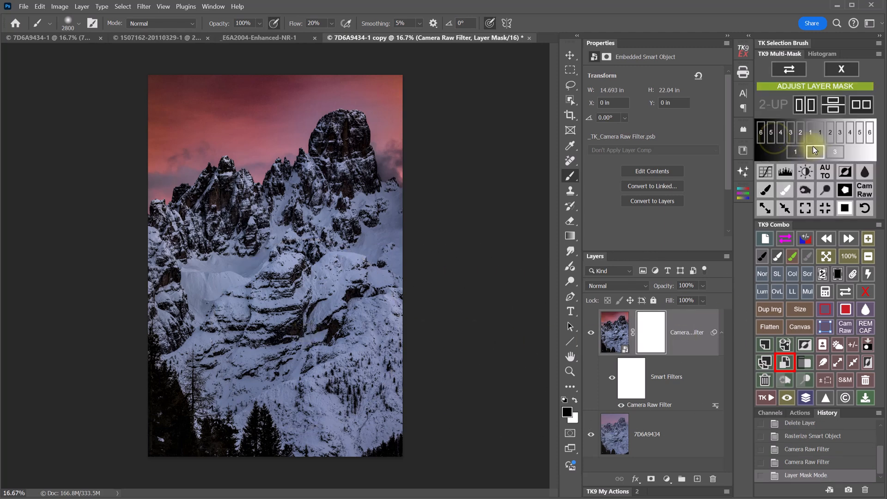
left_click(821, 134)
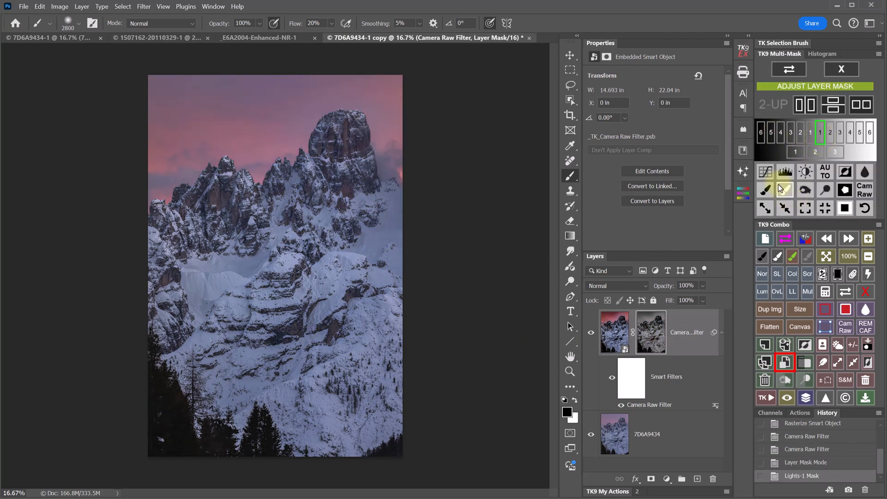
left_click(764, 172)
left_click_drag(653, 114, 647, 70)
left_click_drag(592, 160, 603, 191)
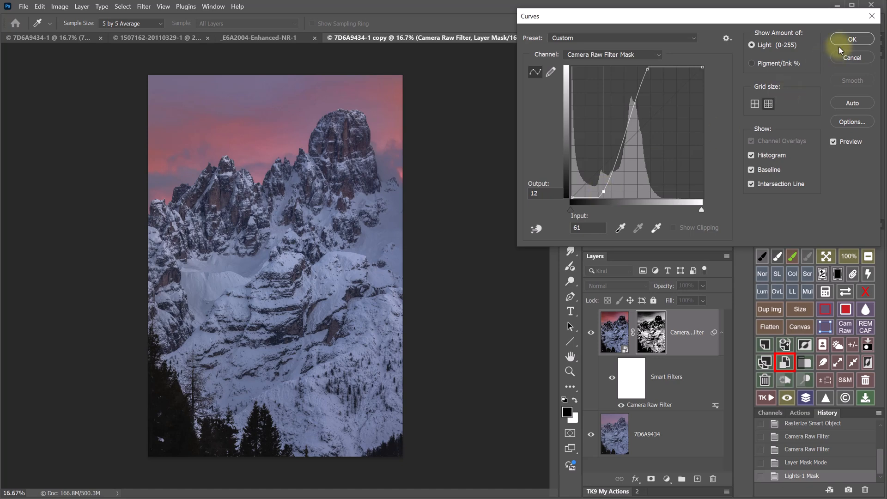
left_click(852, 39)
- Toggle the Camera Raw layer to compare, then select the sky automatically
left_click(591, 333)
left_click(591, 333)
left_click(837, 345)
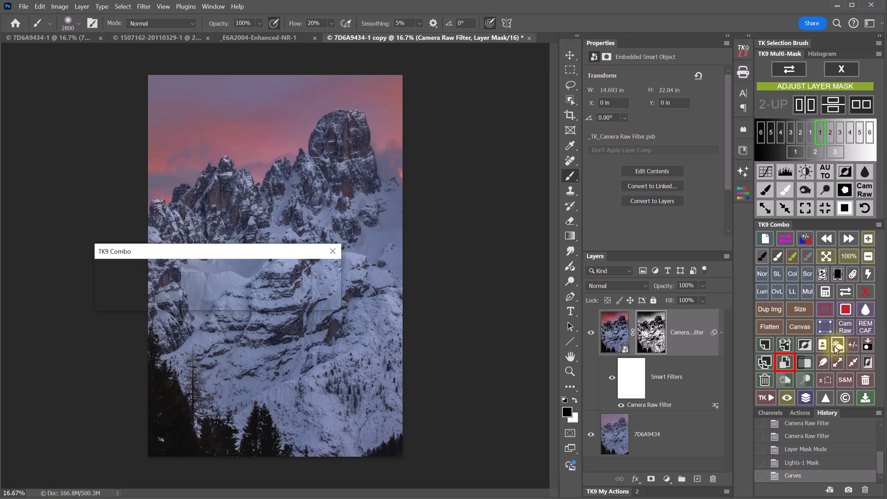
- Subtract the active sky selection from the Camera Raw layer's mask and leave Layer Mask Mode
left_click(826, 292)
left_click(790, 255)
left_click(809, 244)
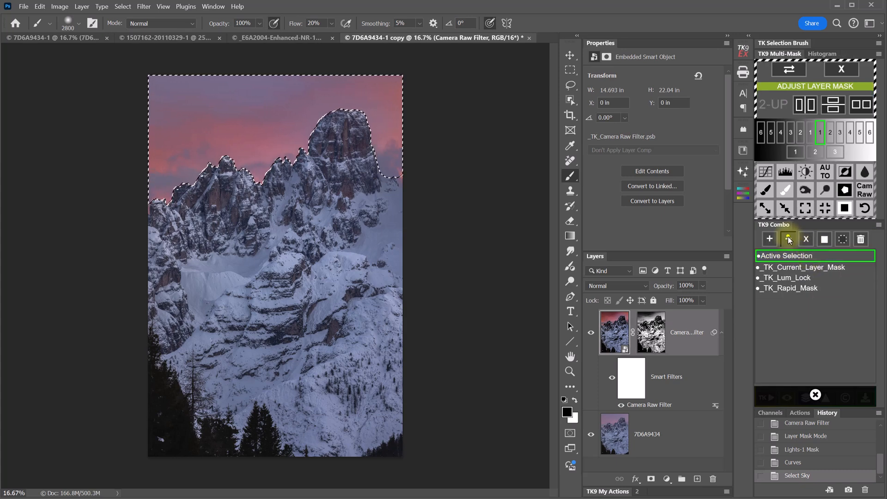
left_click(849, 73)
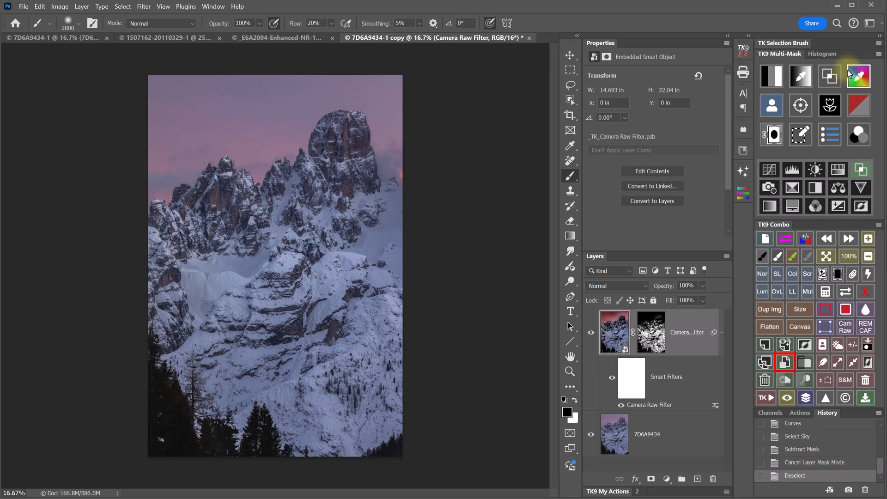
- Toggle the Camera Raw Filter layer repeatedly to compare, ending with it visible
left_click(588, 332)
left_click(588, 331)
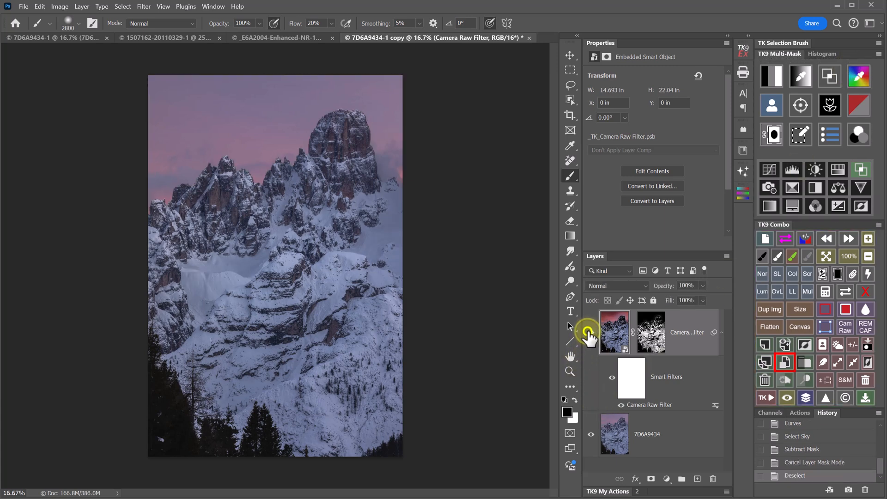
left_click(587, 332)
left_click(587, 332)
left_click(589, 331)
left_click(590, 331)
left_click(589, 332)
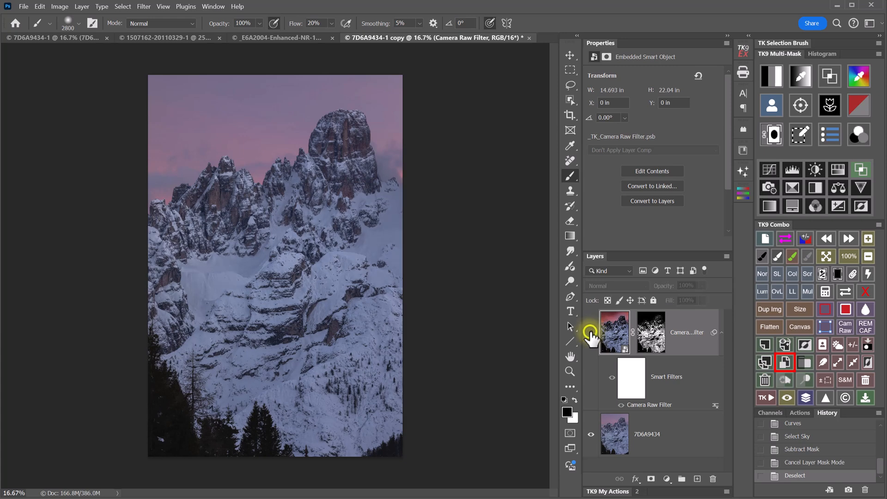
left_click(590, 332)
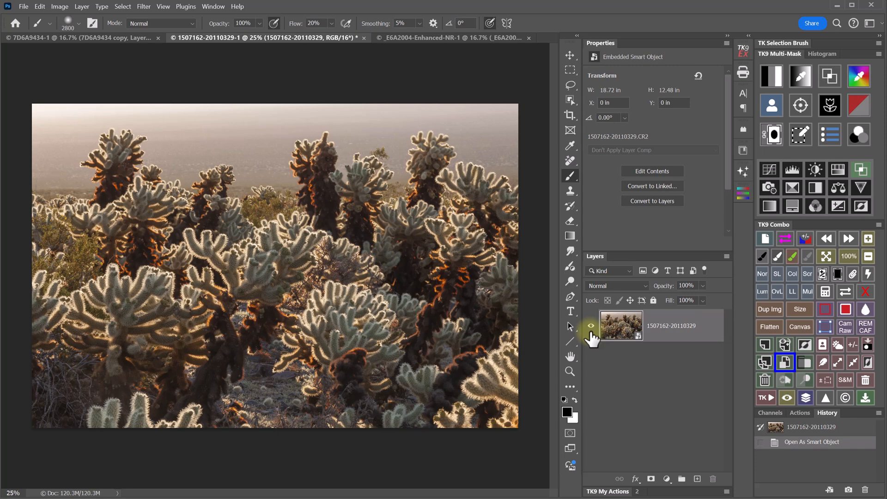
- Inspect the cacti at 100%, then make a New Smart Object via Copy of the cactus layer
left_click(848, 256)
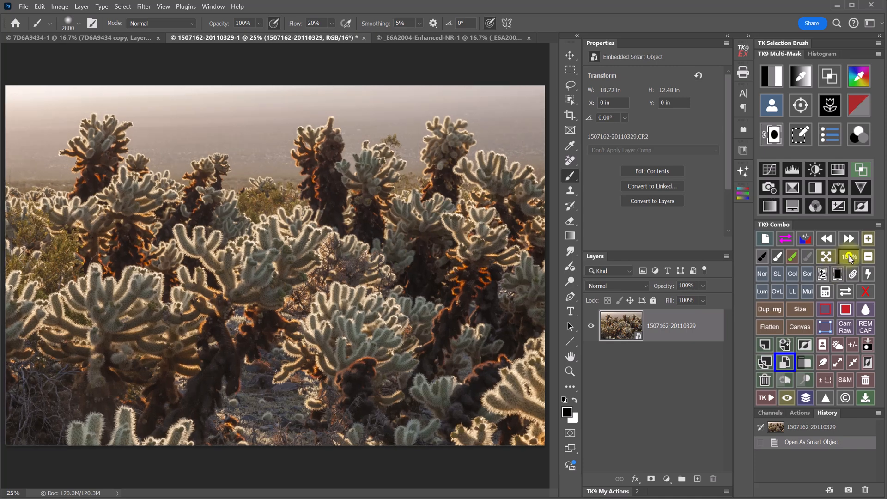
left_click_drag(224, 412, 301, 206)
left_click_drag(295, 257, 285, 222)
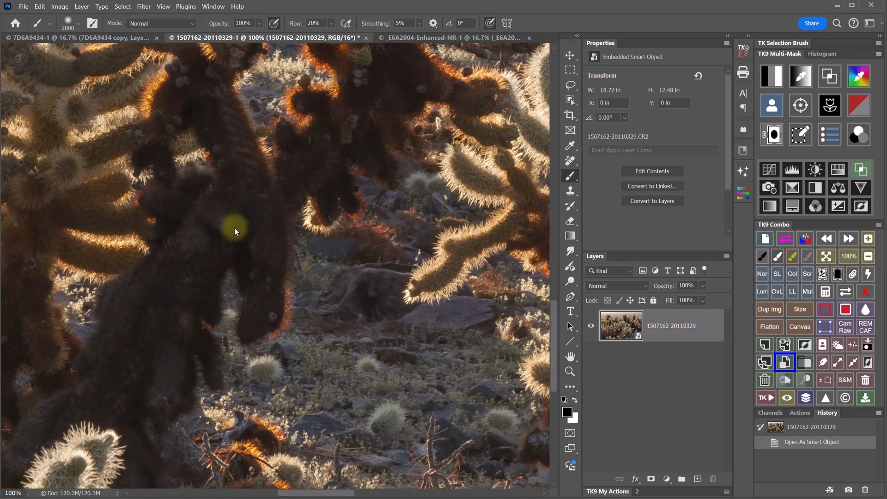
left_click_drag(277, 248, 293, 337)
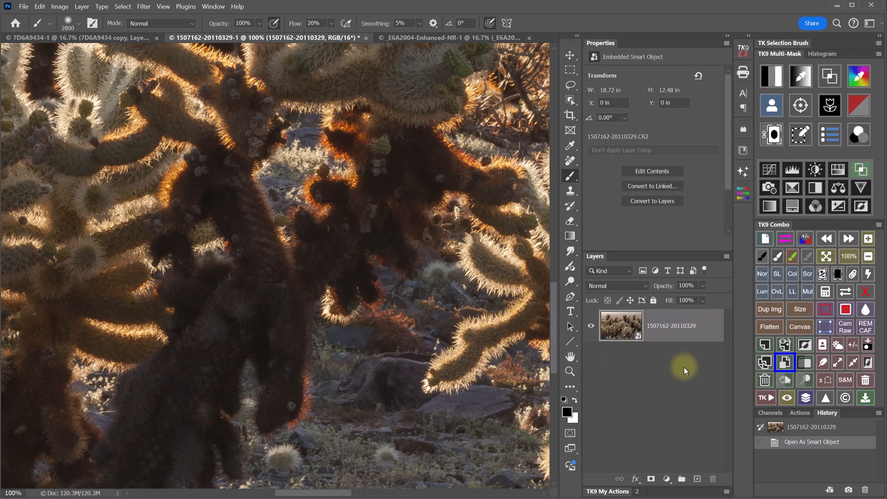
left_click(764, 364)
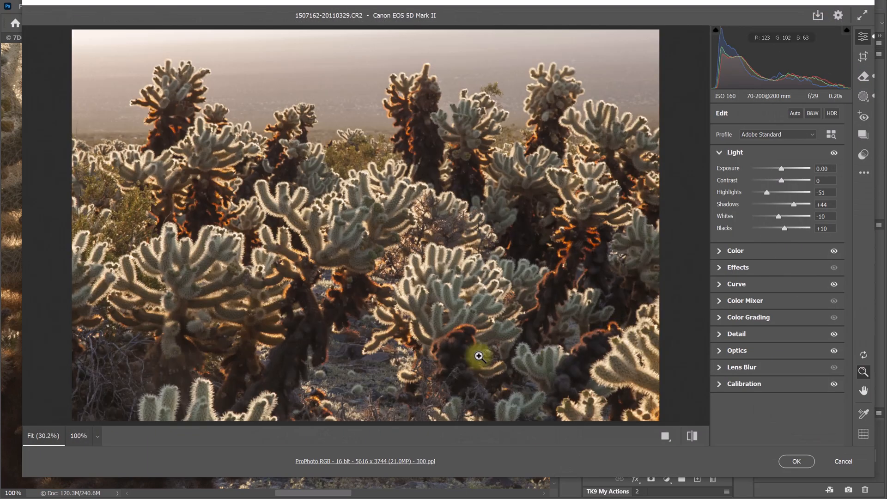
- In Camera Raw at 100%, set the copy's Texture +62, Clarity +11 and Dehaze -11
left_click(303, 344)
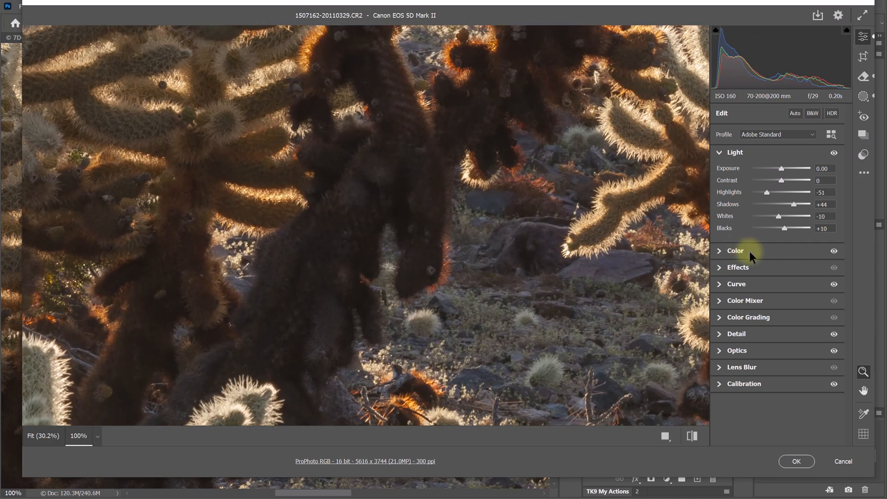
left_click(760, 268)
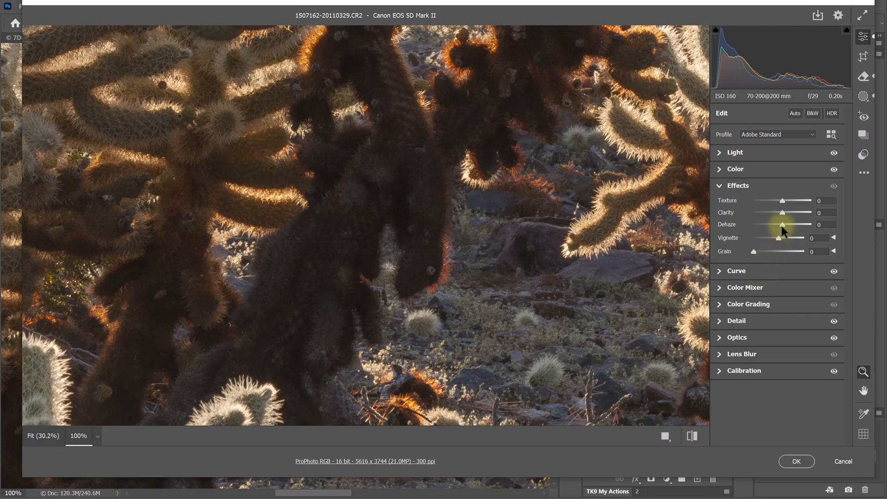
mouse_move(782, 214)
left_mouse_down()
mouse_move(799, 198)
mouse_move(785, 199)
mouse_move(796, 197)
mouse_move(785, 214)
mouse_move(772, 214)
mouse_move(780, 215)
left_mouse_up()
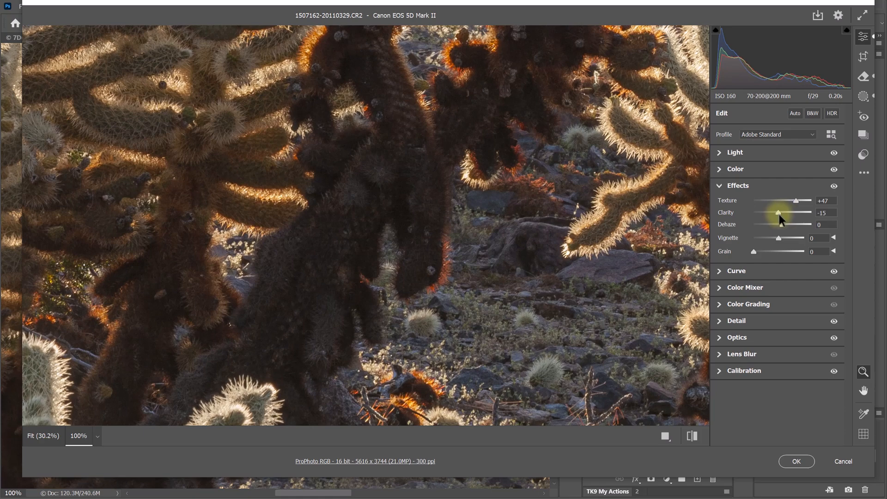
mouse_move(782, 212)
left_mouse_down()
mouse_move(774, 227)
mouse_move(778, 211)
mouse_move(799, 198)
mouse_move(777, 226)
mouse_move(786, 210)
left_mouse_up()
left_click(779, 224)
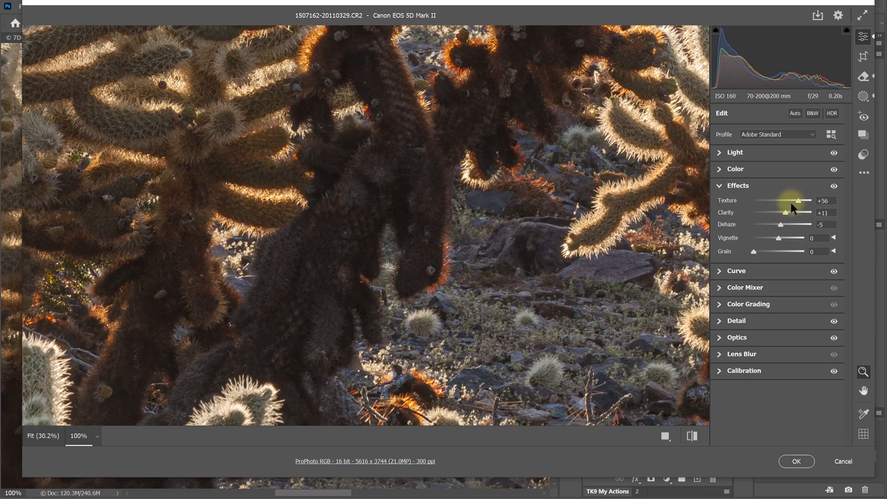
left_click_drag(782, 224, 779, 223)
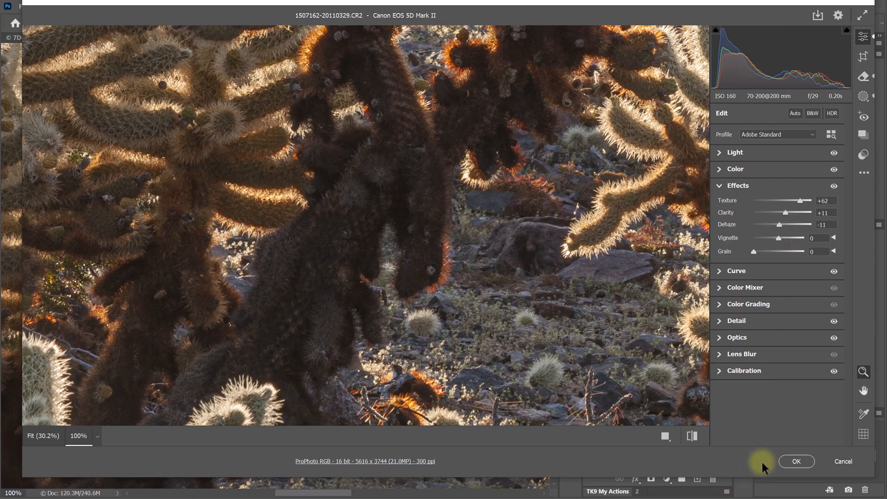
left_click(786, 462)
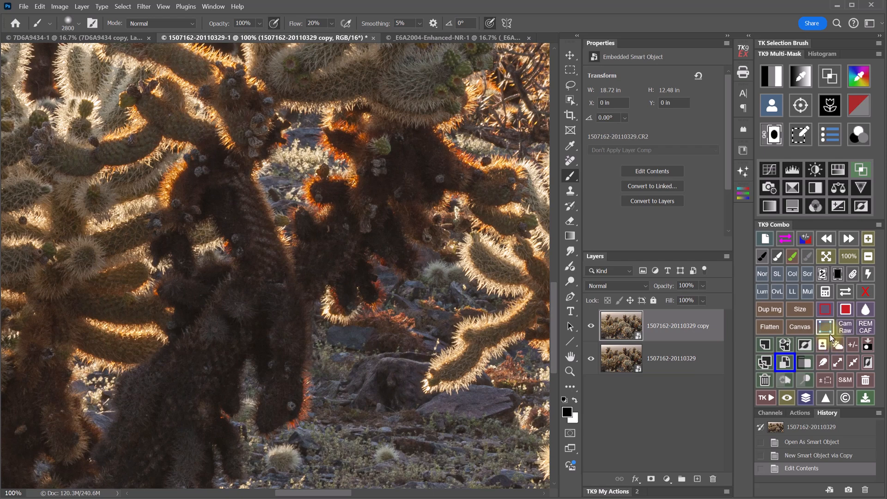
- Fit the image on screen and toggle the textured copy layer to compare
left_click(827, 257)
left_click(589, 326)
left_click(589, 326)
left_click(588, 326)
left_click(589, 326)
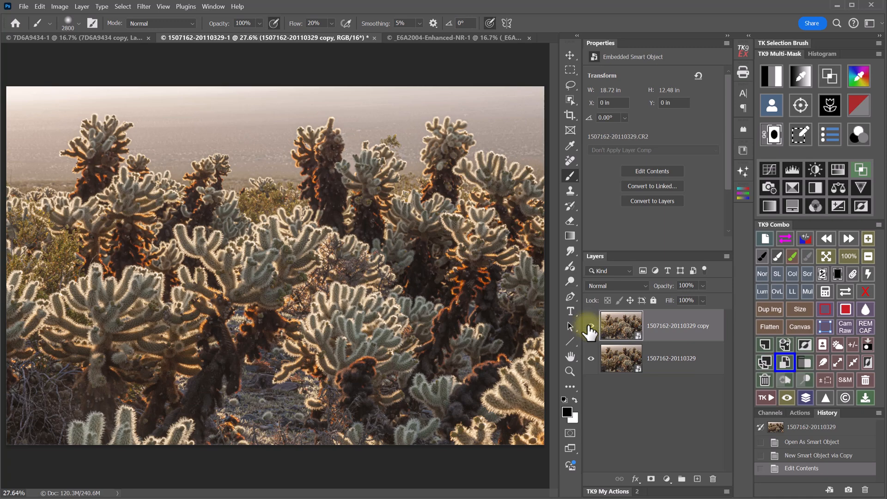
left_click(590, 326)
left_click(590, 326)
- Add a layer mask to the copy and load it as Darks 2, after trying Darks 1
left_click(771, 139)
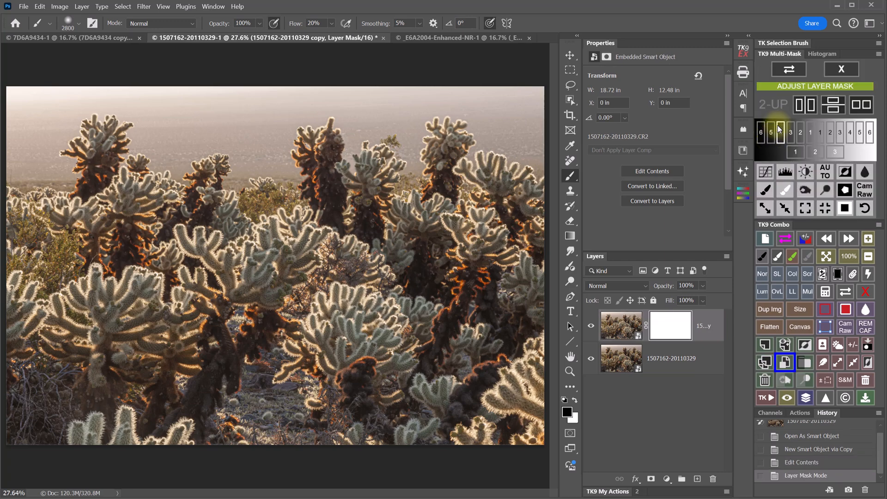
left_click(808, 140)
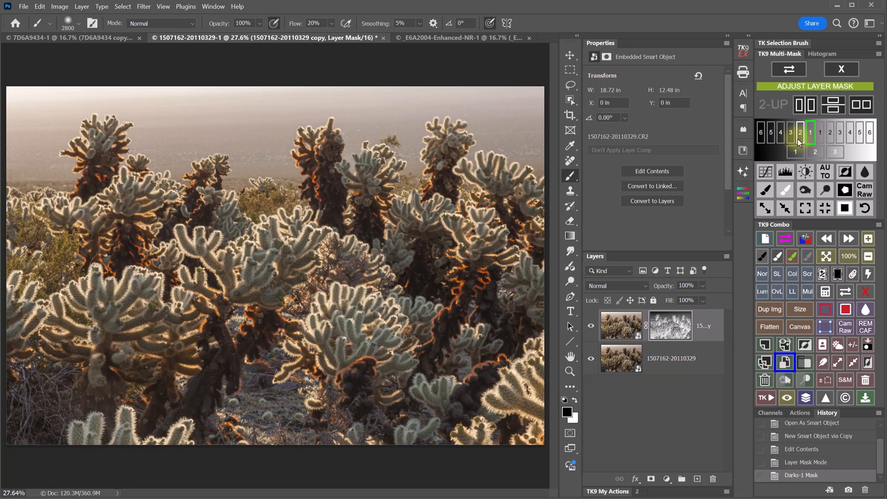
left_click(799, 140)
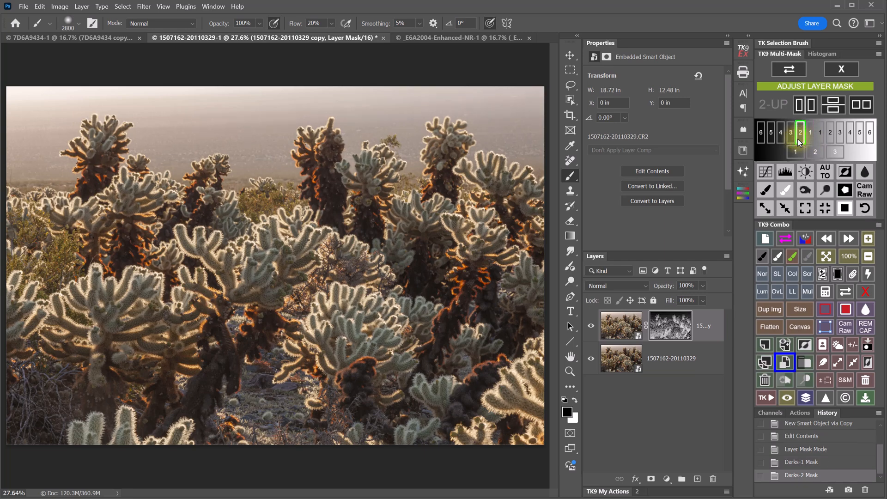
left_click(809, 139)
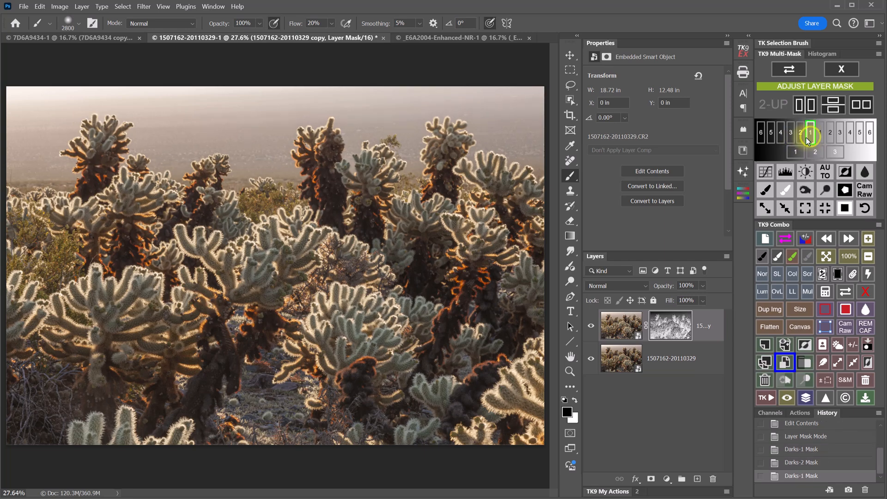
left_click(799, 138)
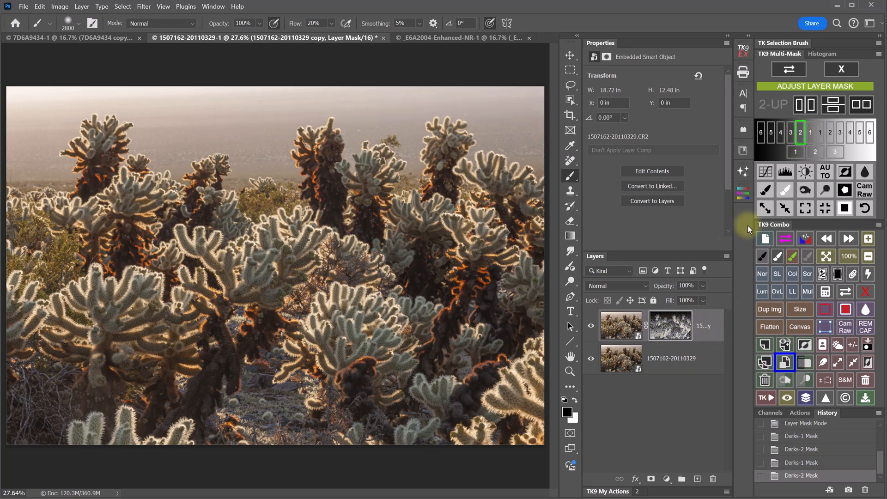
- Curves on the Darks-2 mask: sample the cactus, brighten highlights, push shadows toward black
left_click(765, 172)
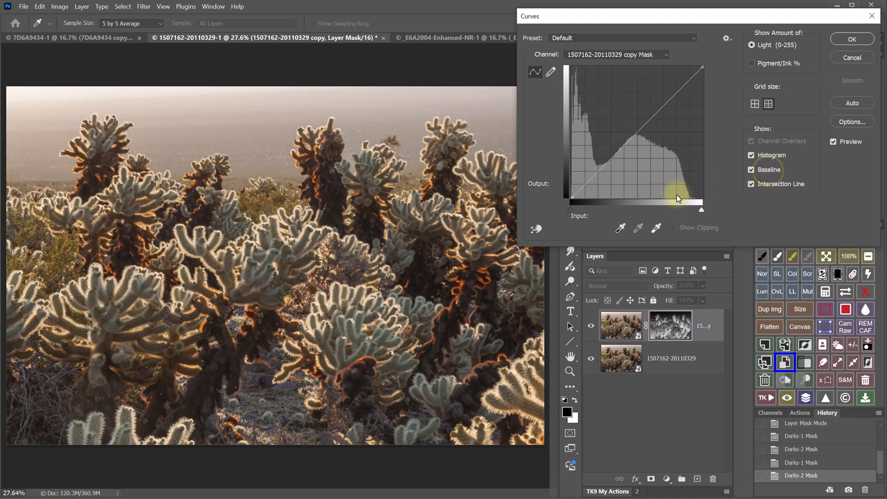
left_click(535, 229)
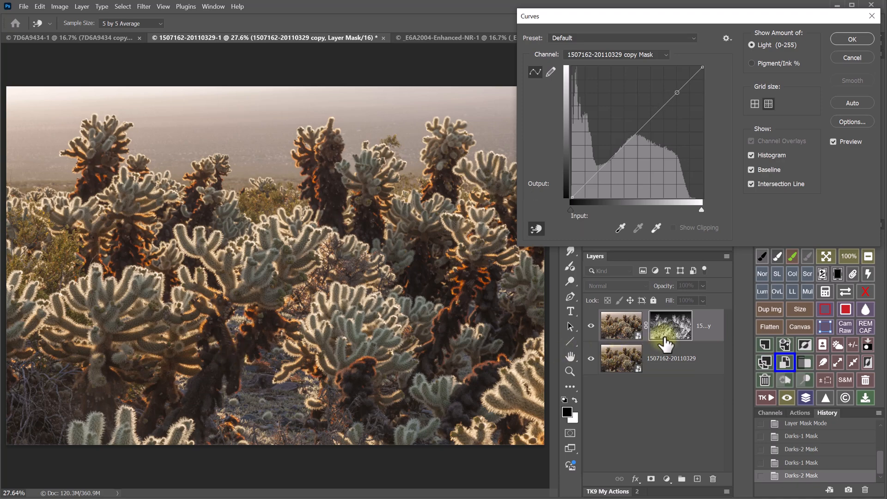
left_click(239, 352)
left_click_drag(240, 352, 242, 319)
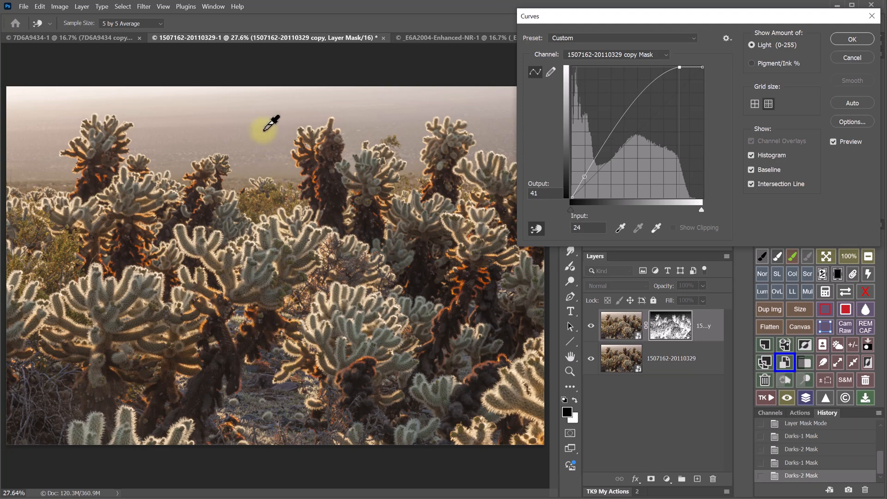
left_click_drag(252, 160, 254, 196)
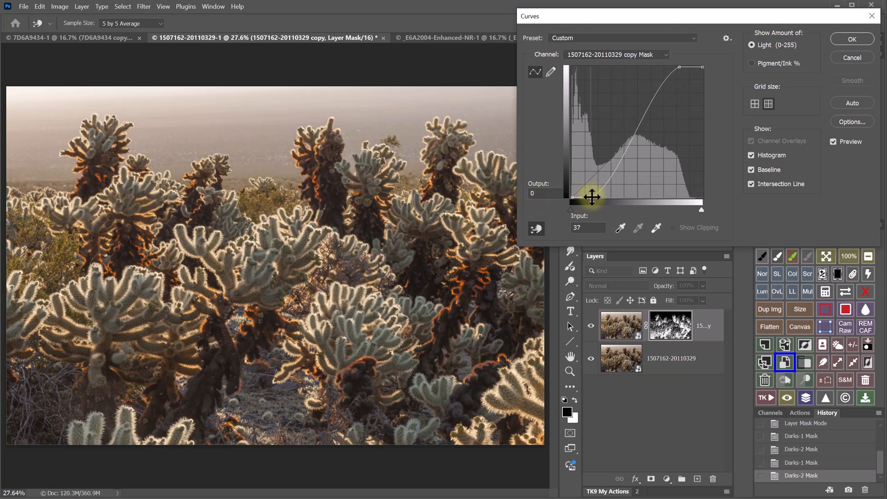
left_click_drag(592, 197, 612, 197)
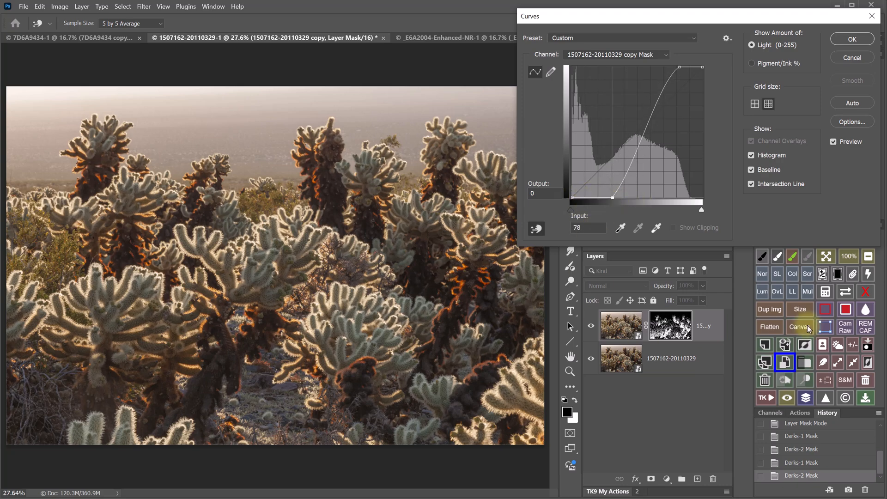
left_click(861, 43)
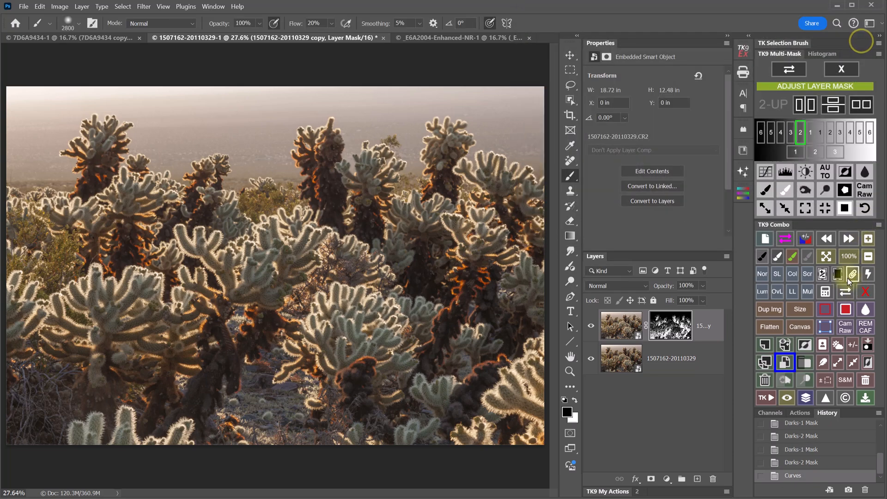
- Zoom to 100% on the cacti and toggle the copy layer to compare
left_click(849, 257)
left_click_drag(246, 399, 301, 131)
left_click_drag(252, 287, 331, 231)
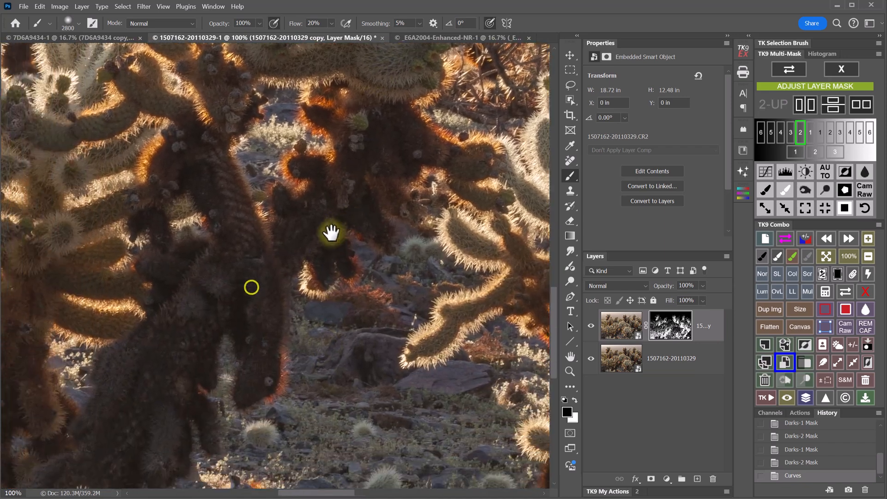
left_click(591, 326)
left_click(591, 326)
left_click(591, 326)
left_click(591, 326)
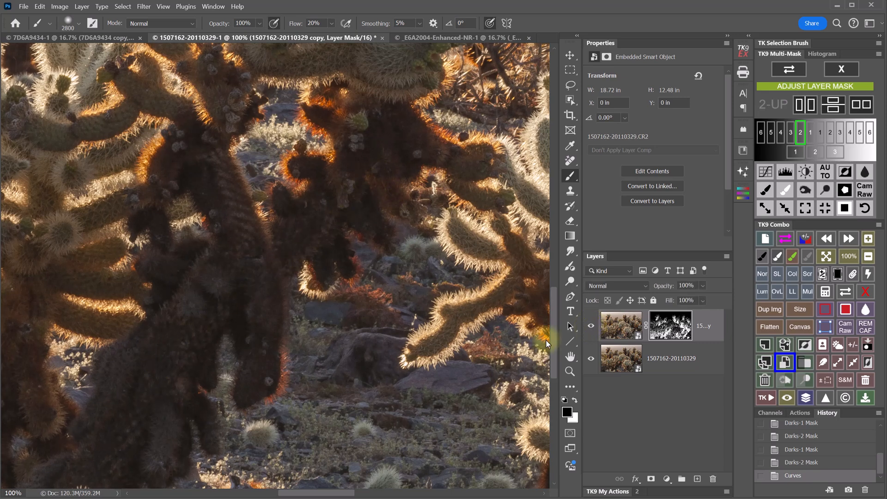
left_click(591, 326)
left_click(591, 326)
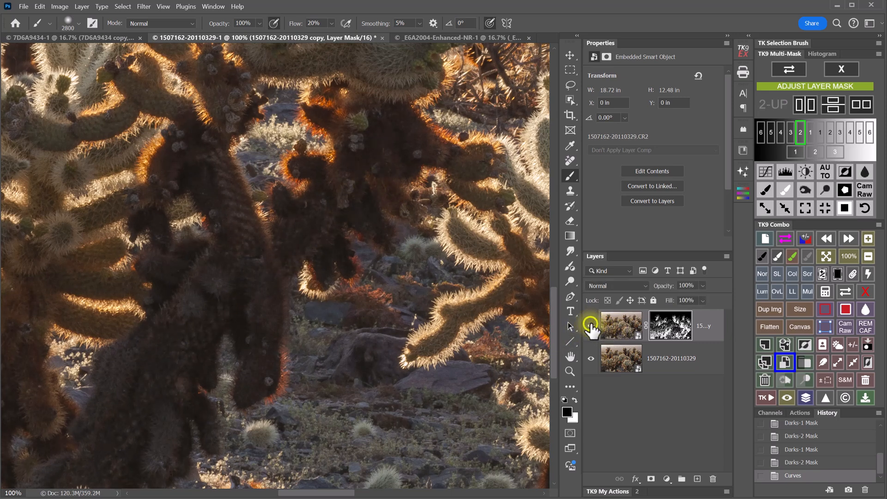
- Apply a second Curves pass to the mask, brightening its highlights and darkening shadows
left_click(670, 329)
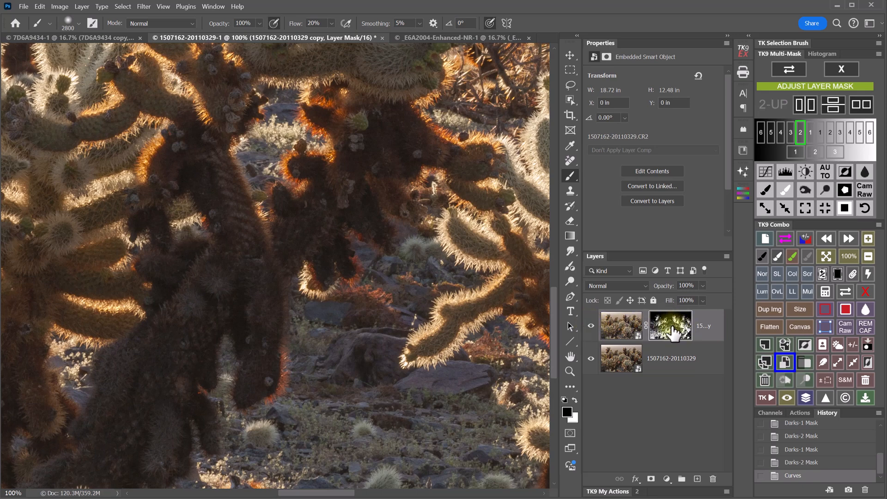
left_click(765, 171)
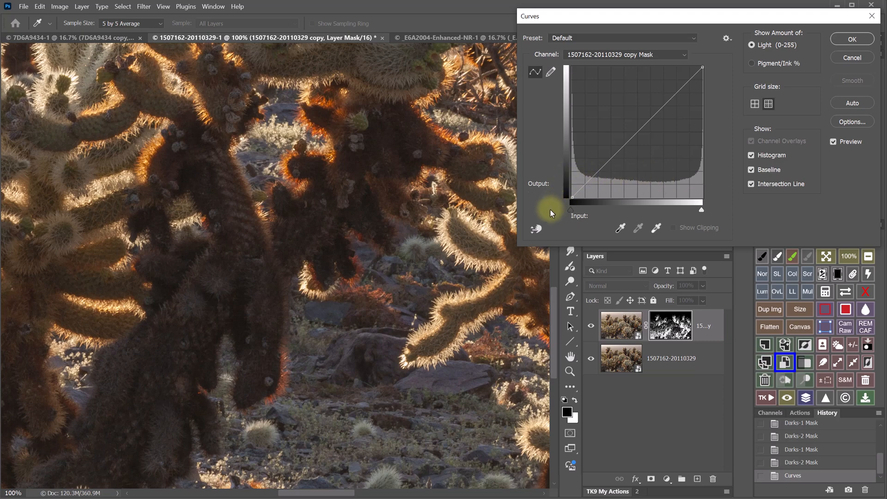
left_click(536, 229)
left_click(263, 255)
left_click_drag(263, 255, 263, 248)
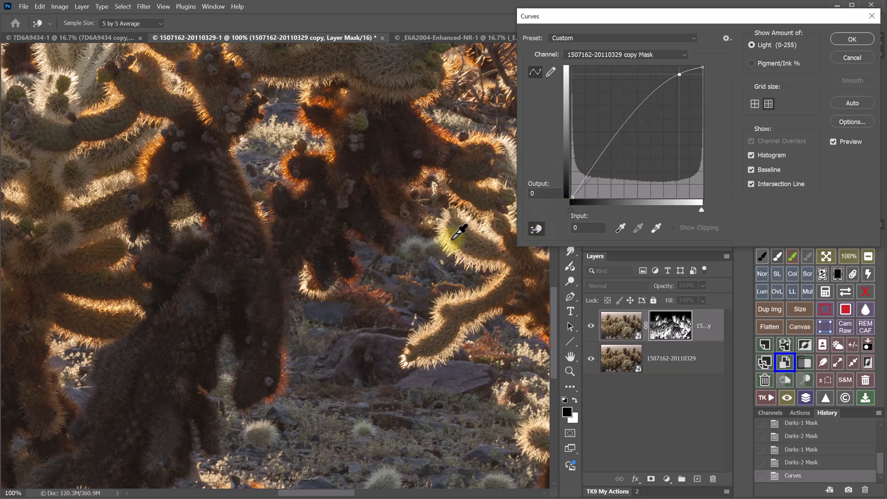
left_click_drag(455, 237, 459, 300)
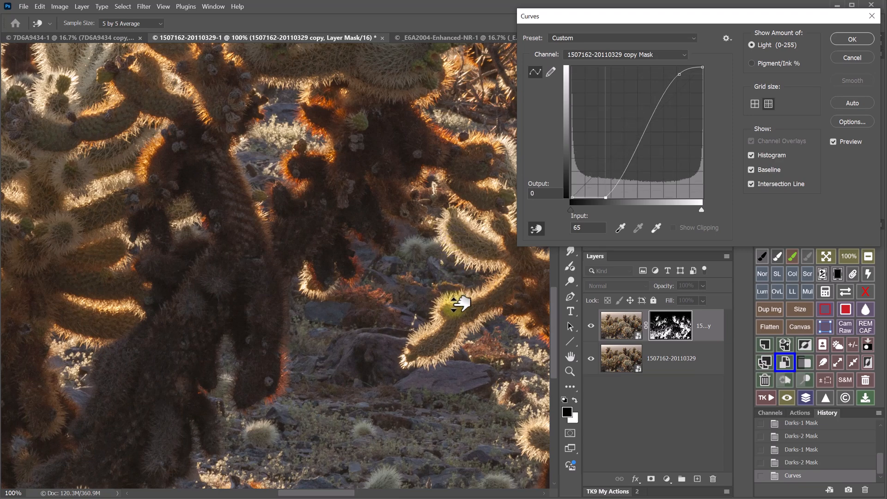
left_click(852, 39)
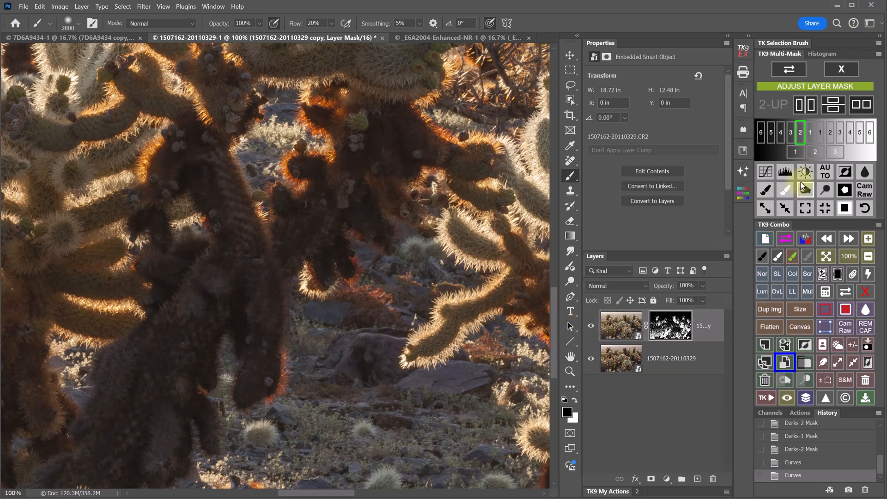
- Leave mask mode, fit and compare the textured copy, then group it under a black mask
left_click(842, 70)
left_click(827, 257)
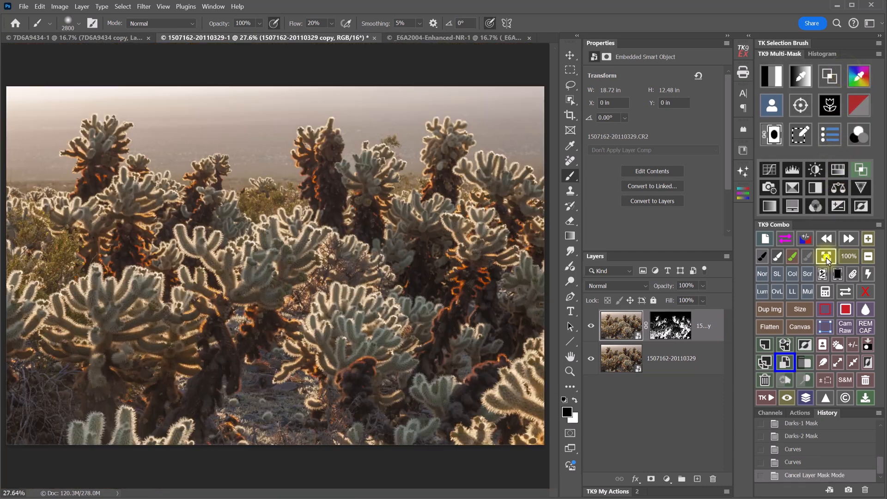
left_click(591, 326)
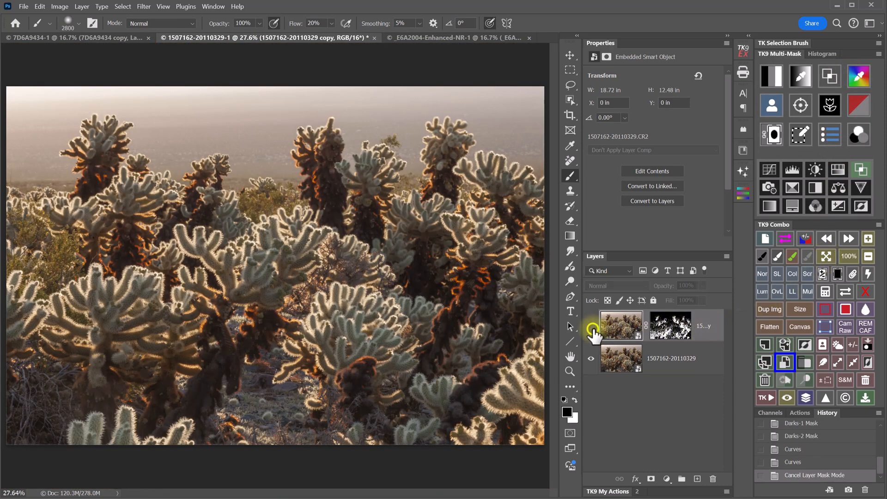
left_click(590, 326)
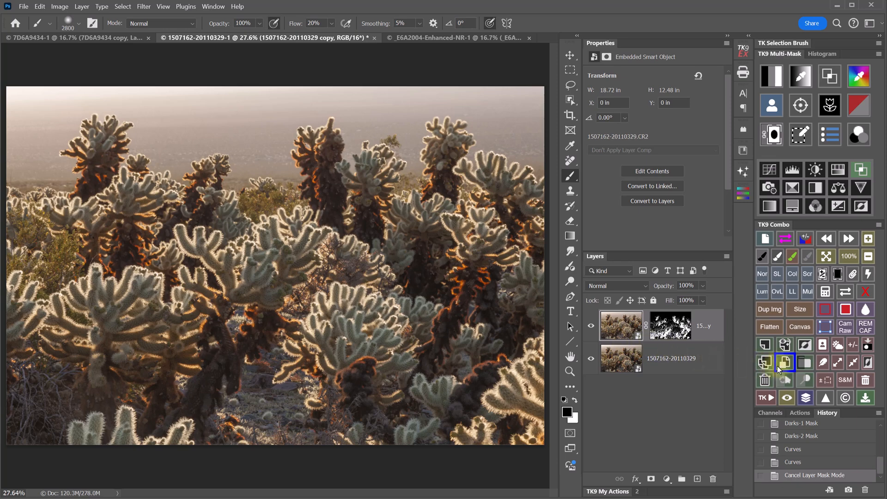
left_click(801, 367)
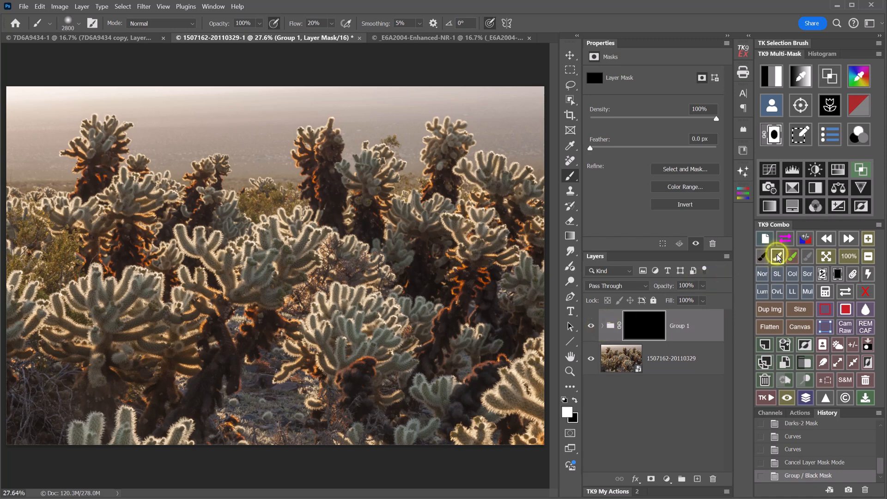
- With a smaller brush, paint white patches on Group 1's mask over several cacti
key("[")
key("[")
key("[")
key("[")
key("[")
key("[")
key("[")
key("[")
key("[")
key("[")
key("[")
key("[")
key("[")
key("[")
key("[")
key("[")
key("[")
key("[")
key("[")
key("[")
mouse_move(261, 326)
left_mouse_down()
mouse_move(187, 419)
mouse_move(204, 384)
mouse_move(153, 403)
mouse_move(258, 323)
left_mouse_up()
mouse_move(327, 180)
left_mouse_down()
mouse_move(336, 224)
mouse_move(404, 228)
mouse_move(445, 301)
mouse_move(417, 370)
mouse_move(499, 363)
mouse_move(437, 198)
mouse_move(420, 251)
left_mouse_up()
mouse_move(90, 170)
left_mouse_down()
mouse_move(121, 238)
mouse_move(194, 188)
mouse_move(214, 233)
mouse_move(152, 382)
mouse_move(212, 386)
mouse_move(259, 337)
mouse_move(349, 393)
left_mouse_up()
mouse_move(349, 393)
left_mouse_down()
mouse_move(438, 409)
mouse_move(473, 321)
mouse_move(491, 317)
mouse_move(503, 326)
left_mouse_up()
left_click(636, 337)
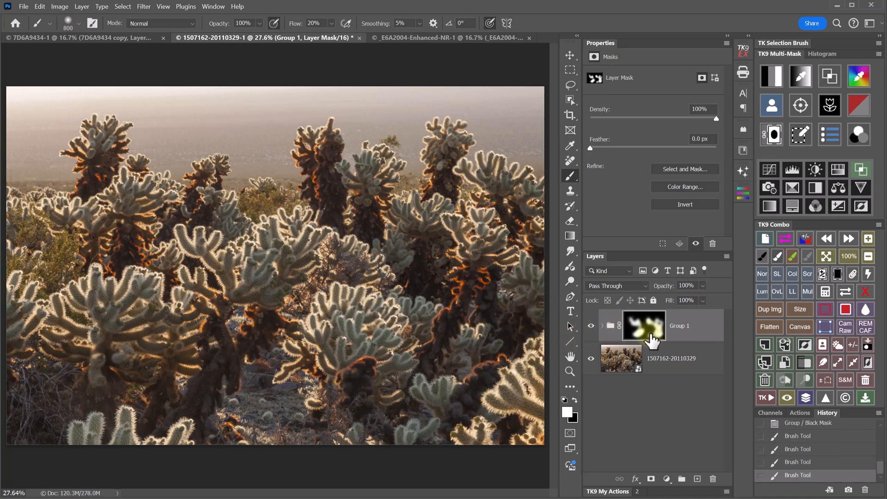
- Expand Group 1 and toggle its visibility to compare before and after
left_click(601, 326)
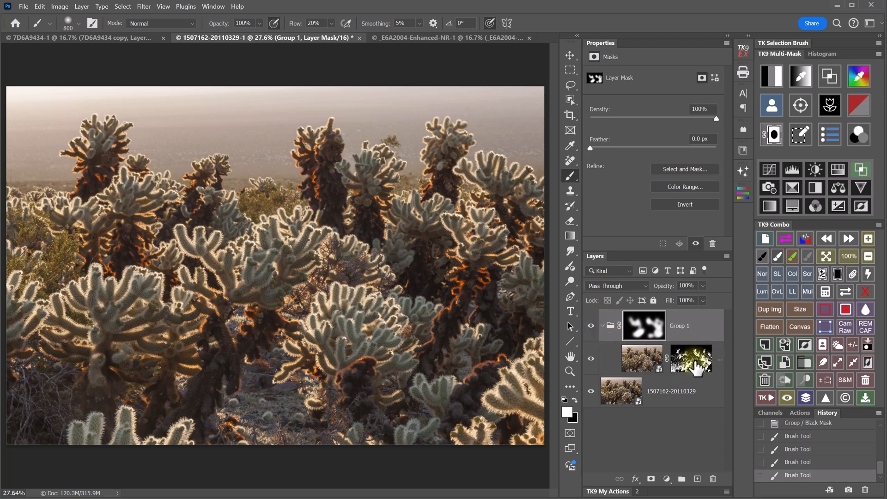
left_click(592, 326)
left_click(592, 326)
left_click(592, 326)
left_click(592, 326)
- Inspect the cacti at 100% in another area, toggling Group 1 to compare detail
left_click(851, 257)
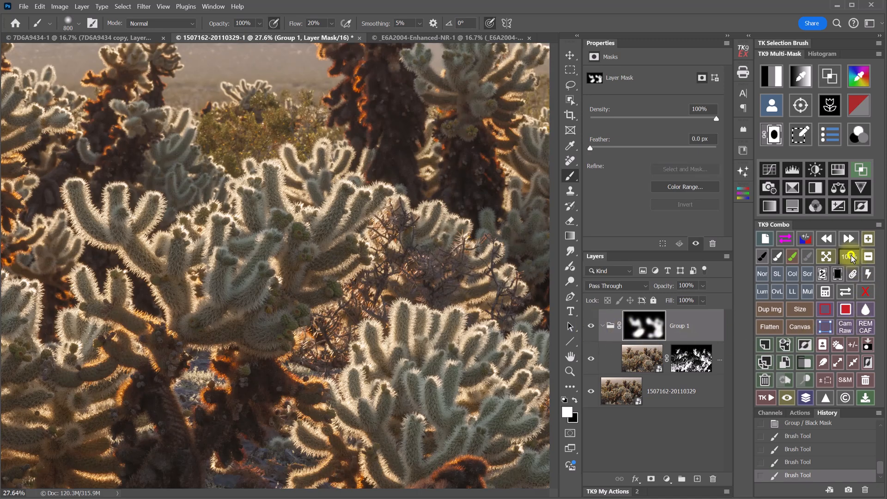
left_click_drag(248, 382, 352, 102)
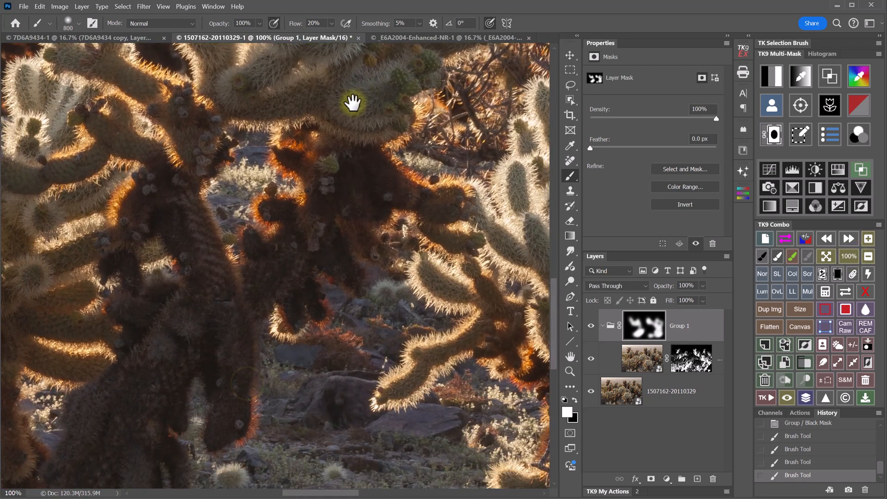
left_click(591, 326)
left_click(591, 326)
left_click(591, 327)
left_click(591, 327)
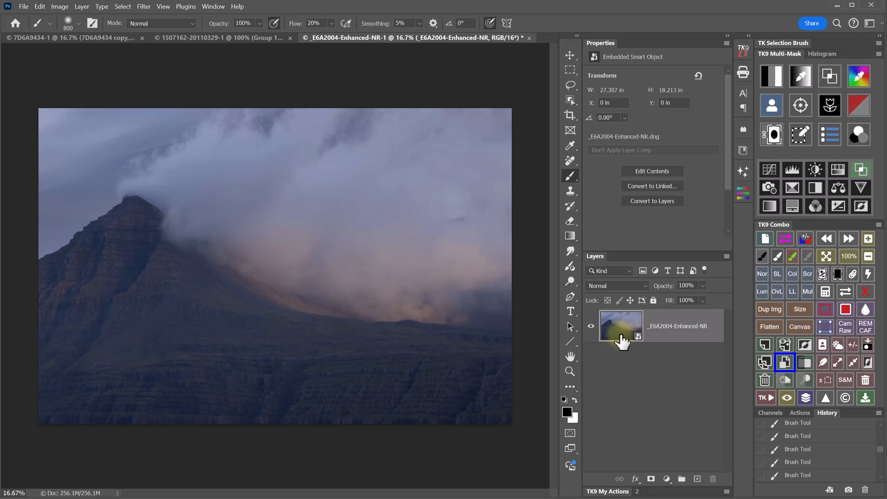
- Make a New Smart Object via Copy of the mountain layer and increase its Camera Raw dehaze
left_click(764, 363)
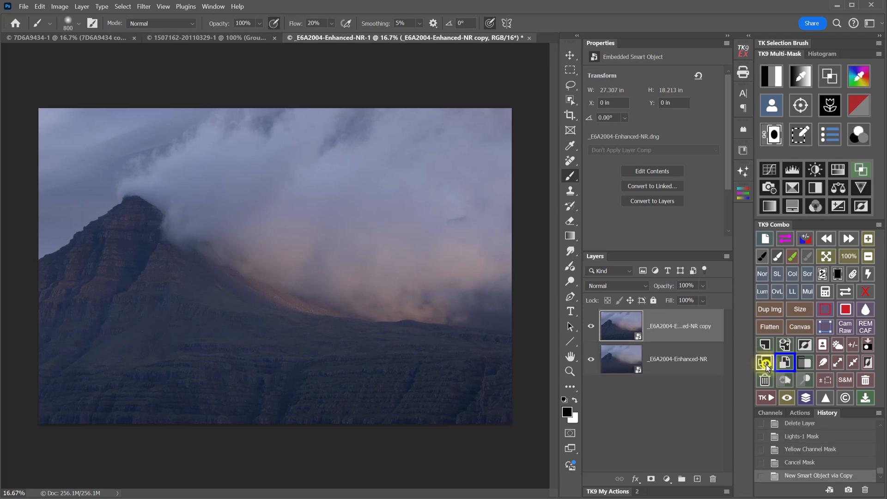
double_click(623, 329)
mouse_move(782, 224)
left_mouse_down()
mouse_move(798, 224)
mouse_move(794, 212)
mouse_move(797, 225)
left_mouse_up()
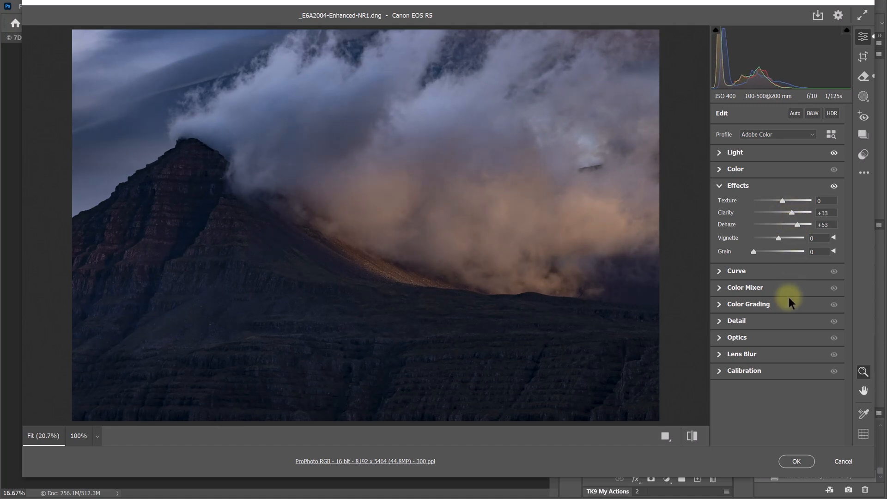
- Raise exposure to +0.45, whites to +40 and blacks to +38, then apply
left_click(720, 153)
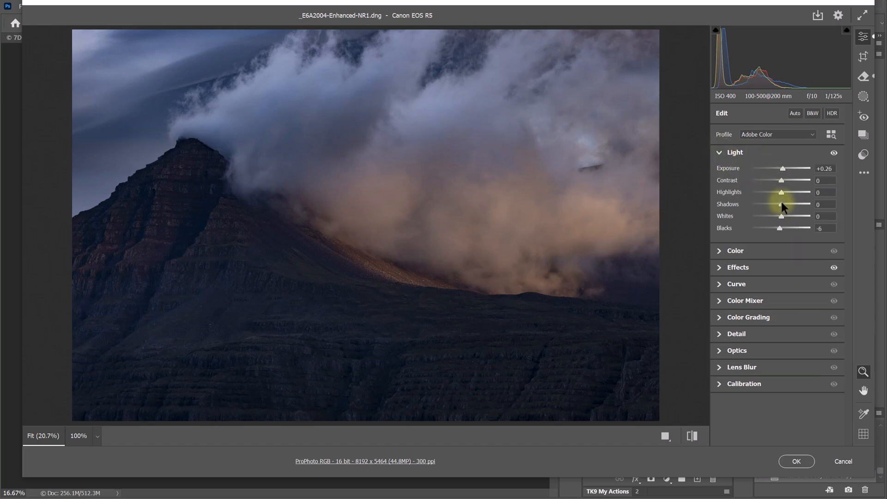
left_click_drag(783, 171, 784, 172)
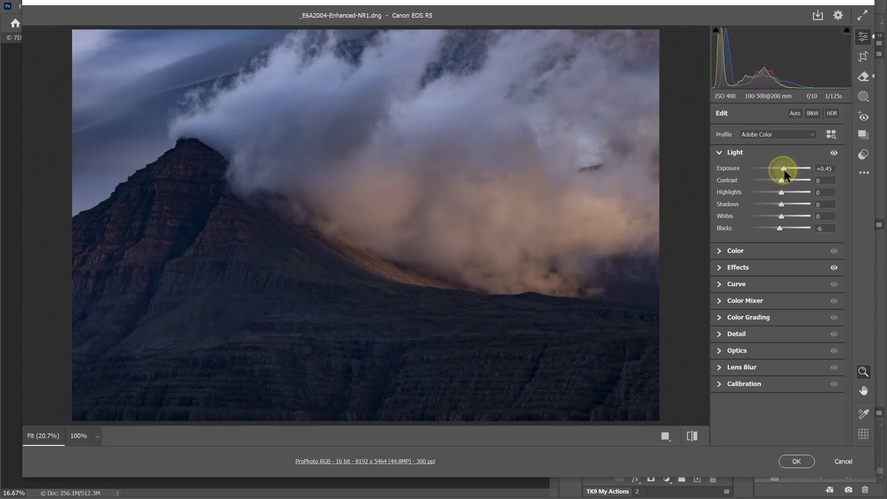
left_click_drag(781, 217, 794, 198)
left_click_drag(783, 230, 793, 229)
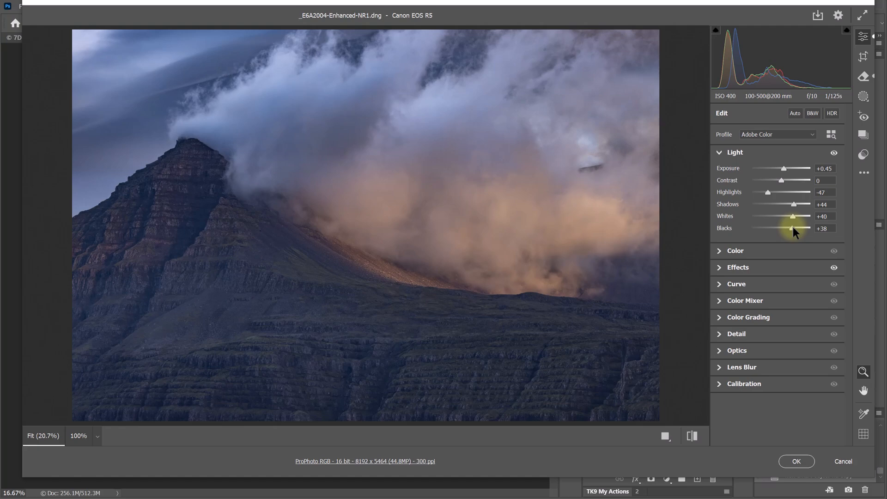
left_click(795, 461)
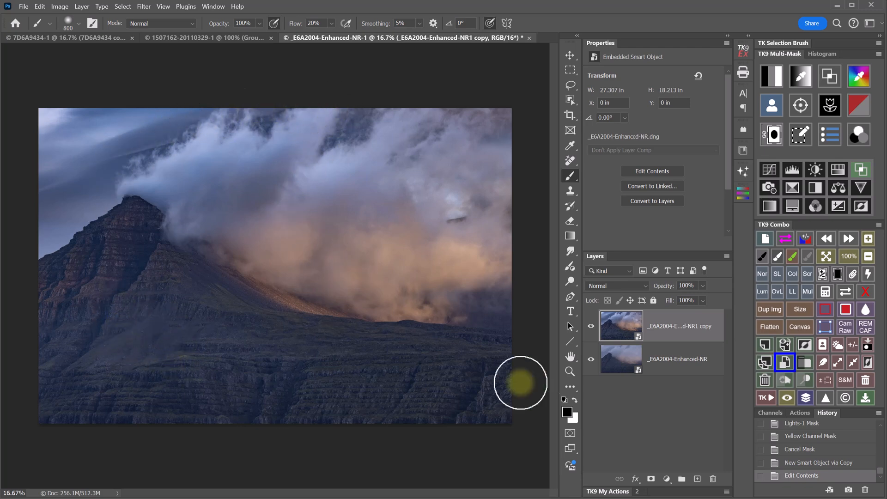
- Add a white mask to the brightened copy and turn it into a Lights-1 luminosity mask
left_click(591, 326)
left_click(590, 326)
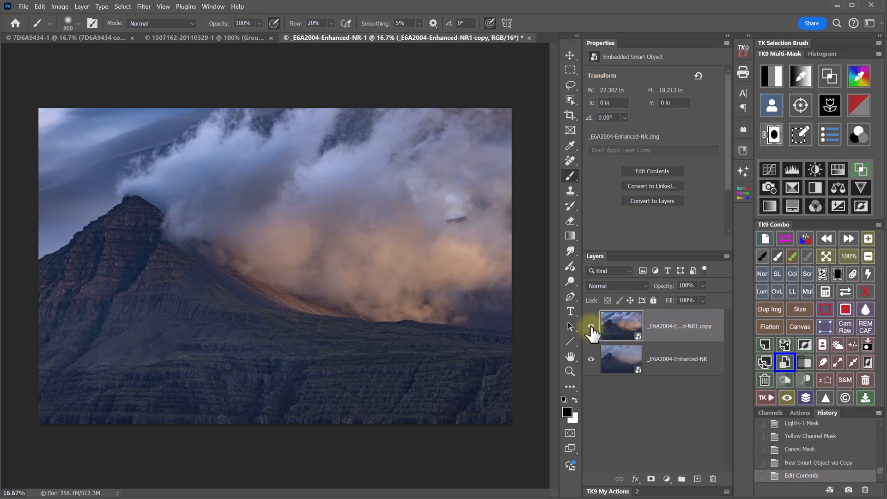
left_click(772, 134)
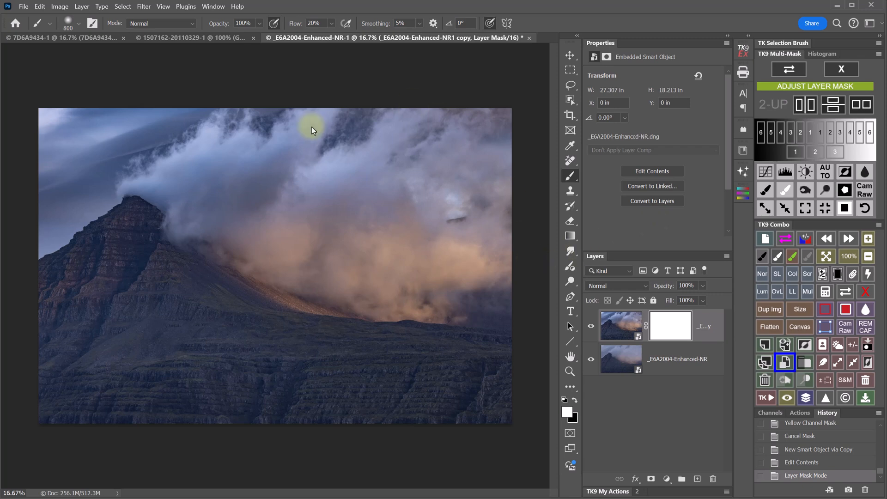
left_click(819, 133)
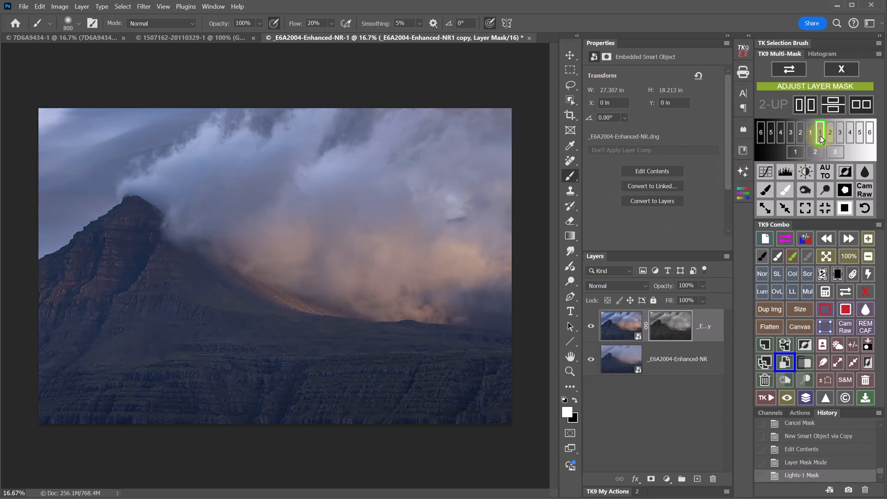
- Toggle the brightened copy on and off to compare the masked effect
left_click(590, 327)
left_click(590, 326)
left_click(589, 327)
left_click(590, 327)
left_click(590, 327)
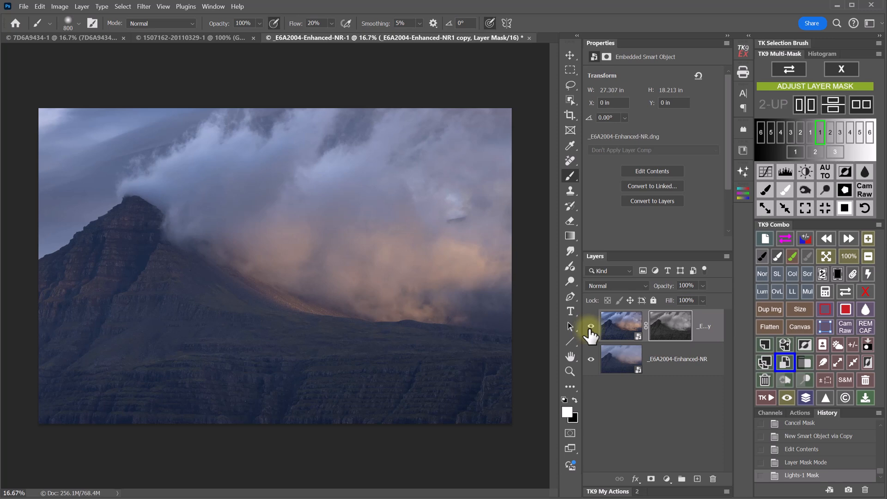
left_click(590, 327)
left_click(590, 327)
- Apply Curves to the mask, brightening it over the clouds and darkening it over the slope
left_click(765, 172)
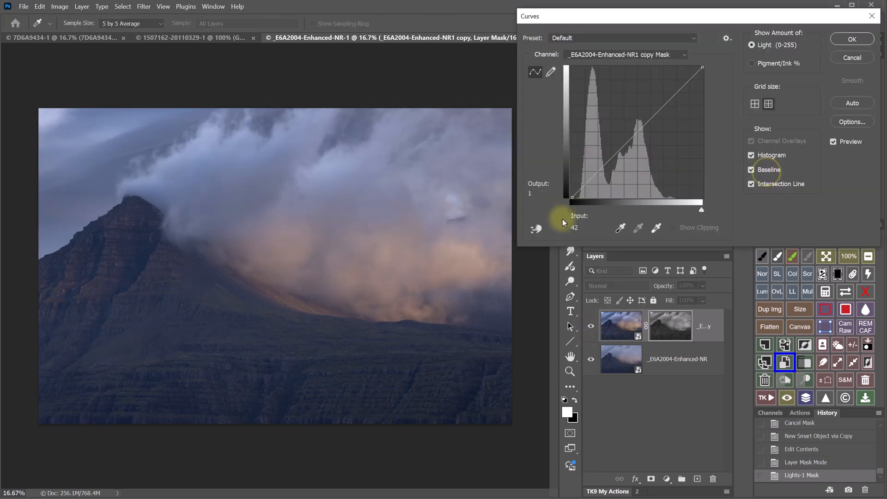
left_click(536, 228)
left_click(363, 202)
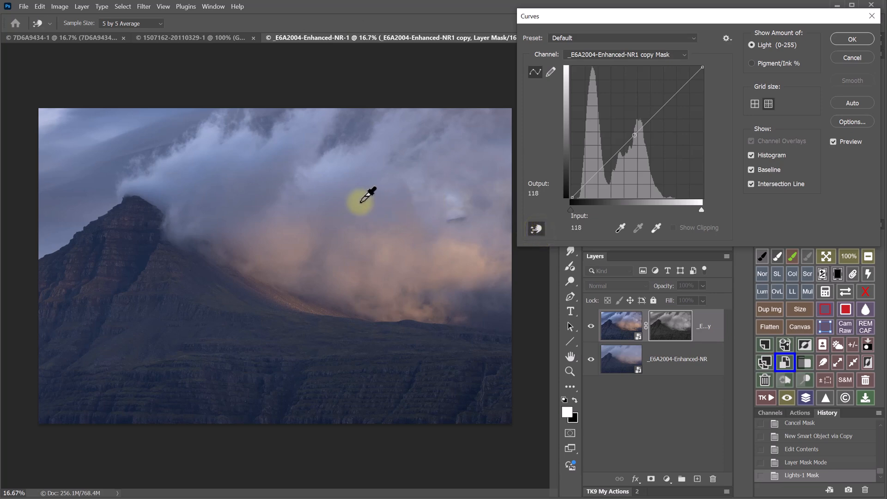
left_click_drag(350, 202, 351, 153)
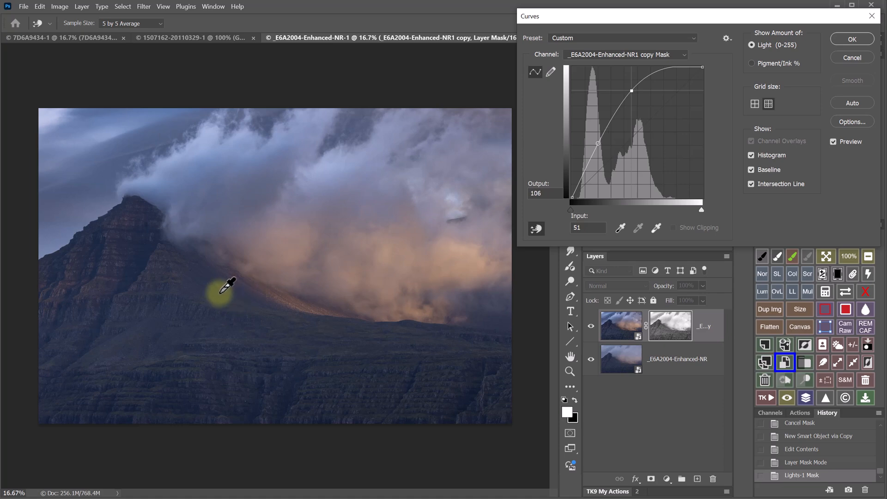
left_click_drag(220, 292, 222, 345)
left_click(843, 46)
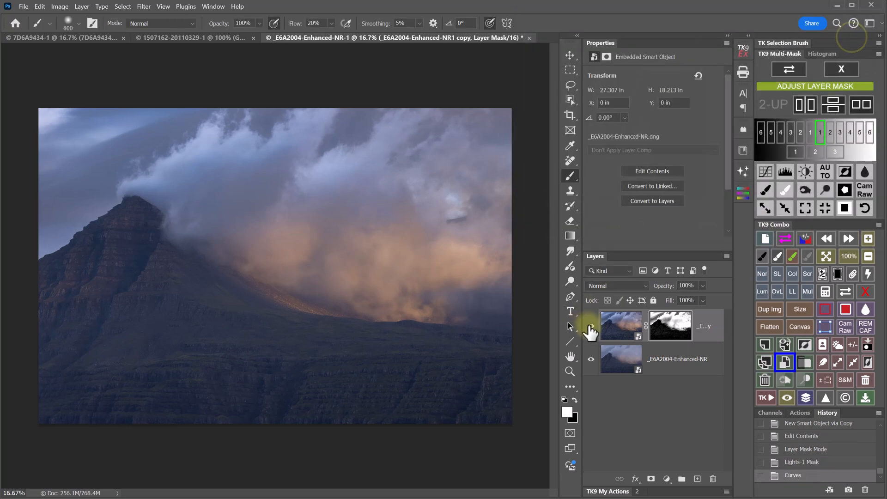
- Toggle the brightened copy repeatedly to compare the higher-contrast mask
left_click(590, 327)
left_click(589, 326)
left_click(589, 326)
left_click(590, 326)
left_click(589, 326)
left_click(589, 326)
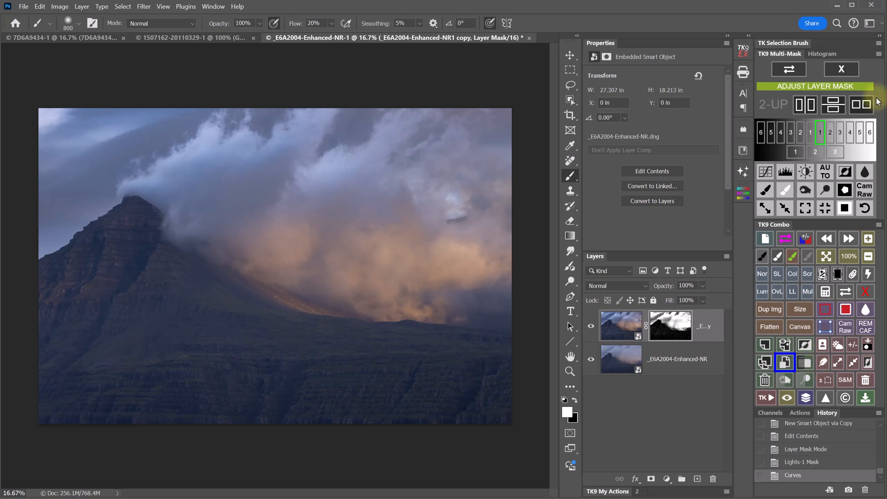
- Group the copy under a white mask and paint black with a 2000 brush over the left peak
left_click(841, 69)
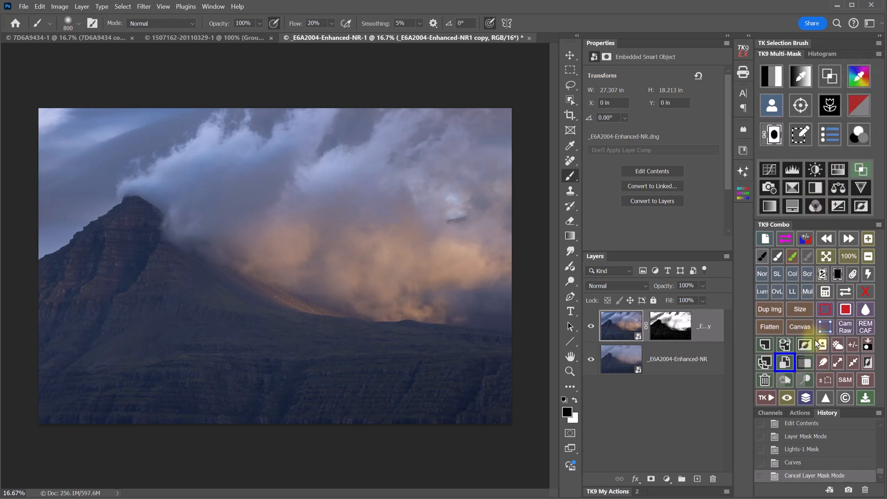
left_click(808, 363)
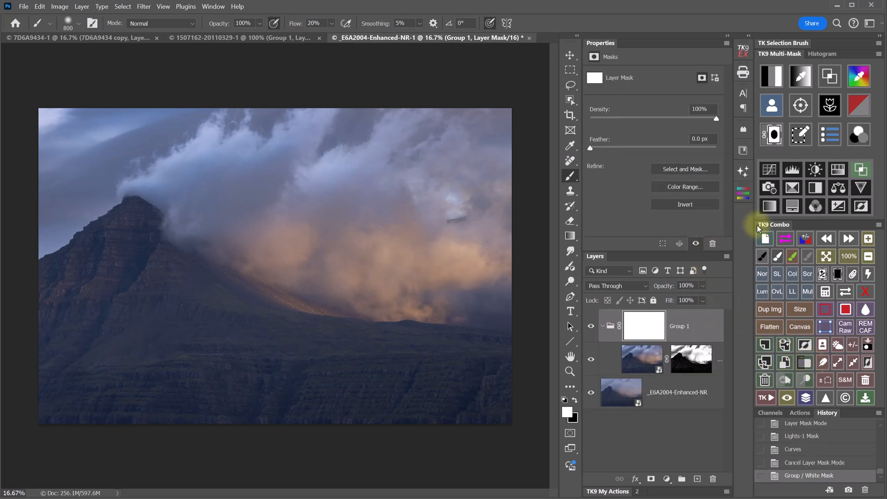
left_click(762, 256)
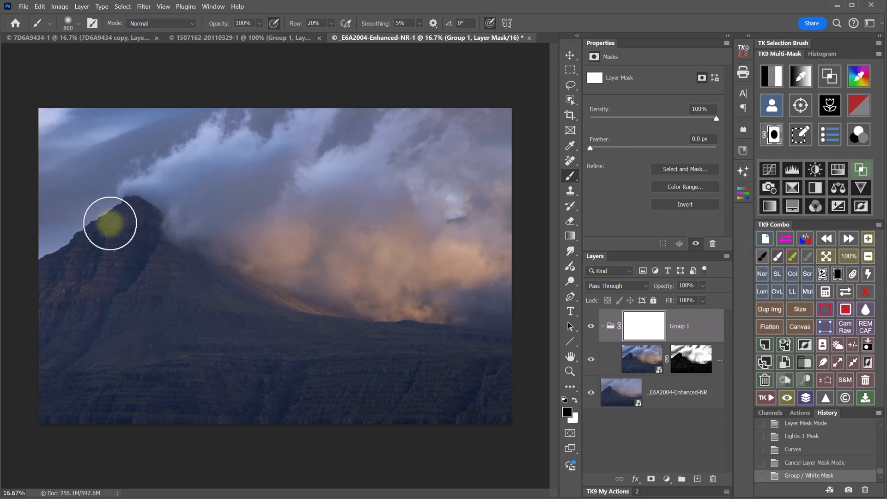
key("bracketright")
key("bracketright")
key("bracketright")
key("bracketright")
key("bracketright")
key("bracketright")
key("bracketright")
key("bracketright")
key("bracketright")
key("bracketright")
mouse_move(98, 220)
left_mouse_down()
mouse_move(28, 246)
mouse_move(107, 198)
mouse_move(146, 196)
mouse_move(38, 248)
mouse_move(82, 129)
mouse_move(81, 115)
mouse_move(43, 121)
mouse_move(63, 126)
mouse_move(194, 101)
mouse_move(187, 108)
mouse_move(202, 131)
mouse_move(327, 107)
mouse_move(470, 115)
mouse_move(527, 188)
mouse_move(513, 319)
mouse_move(411, 353)
mouse_move(367, 359)
mouse_move(318, 355)
left_mouse_up()
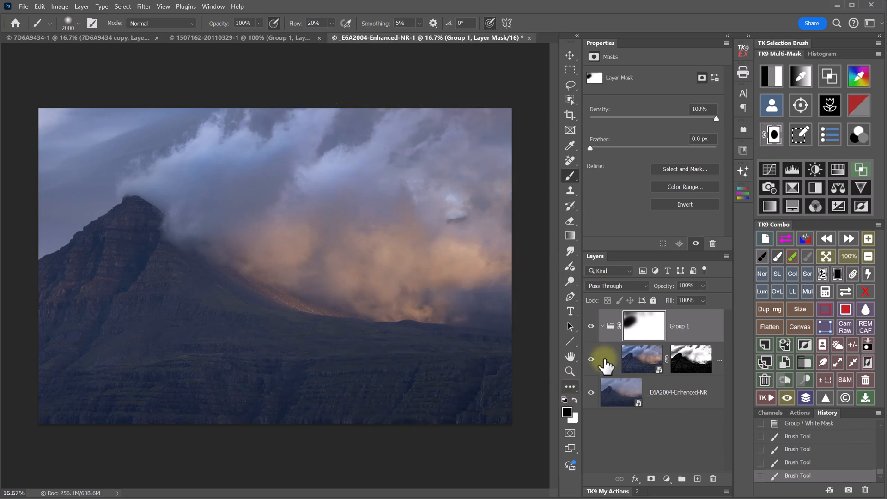
- Toggle Group 1 off and on to compare the result
left_click(591, 327)
left_click(591, 327)
left_click(591, 327)
left_click(591, 327)
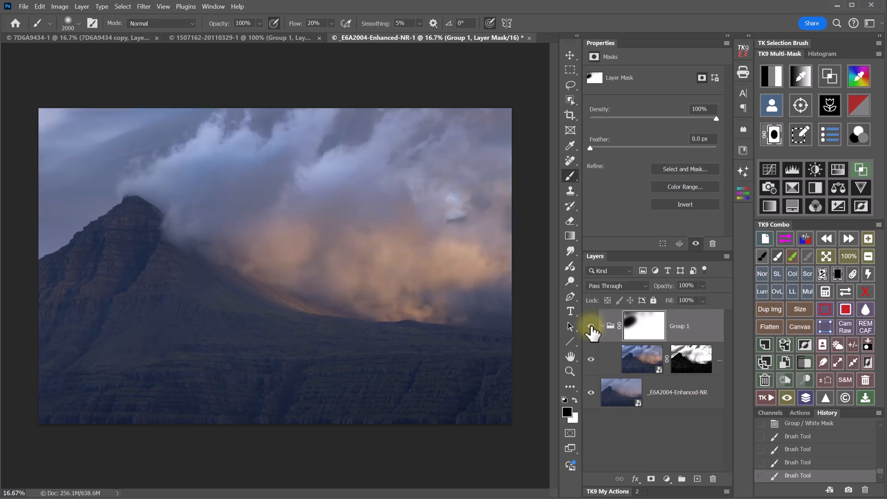